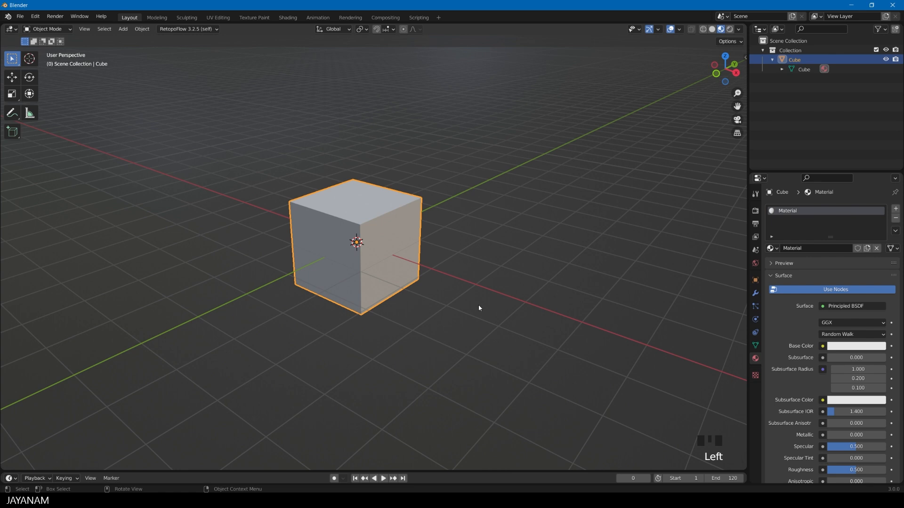
# Delete the default cube and add a cylinder mesh at the world origin
pyautogui.press('Delete')
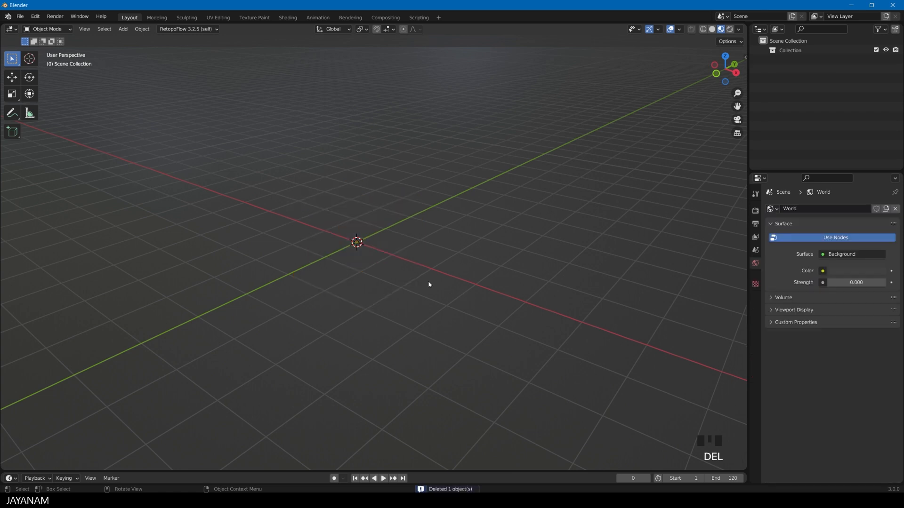
pyautogui.moveTo(404, 249); pyautogui.dragTo(444, 323, button='middle')
pyautogui.hotkey('shift', 'a')
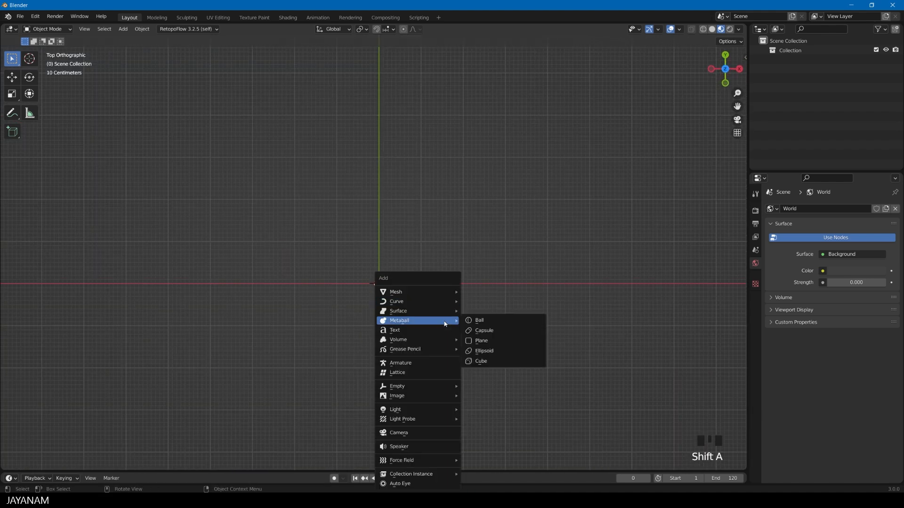
pyautogui.moveTo(417, 291)
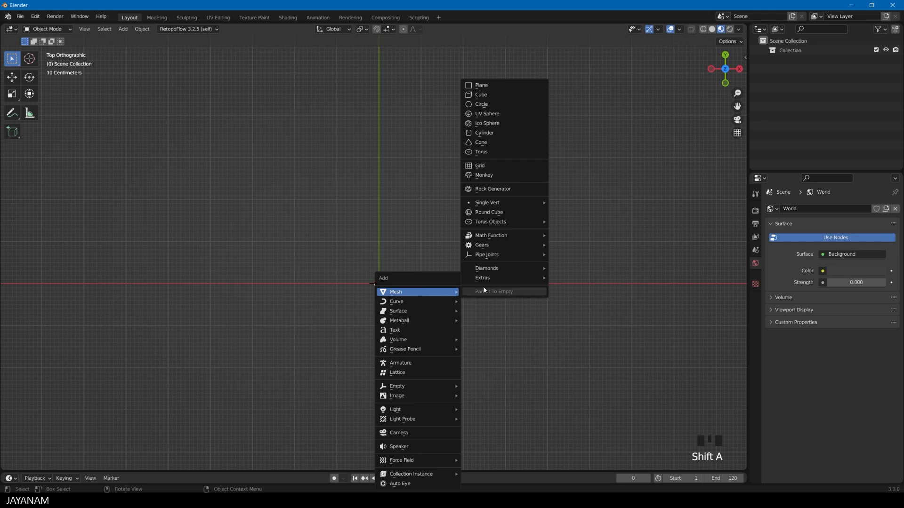
pyautogui.click(489, 133)
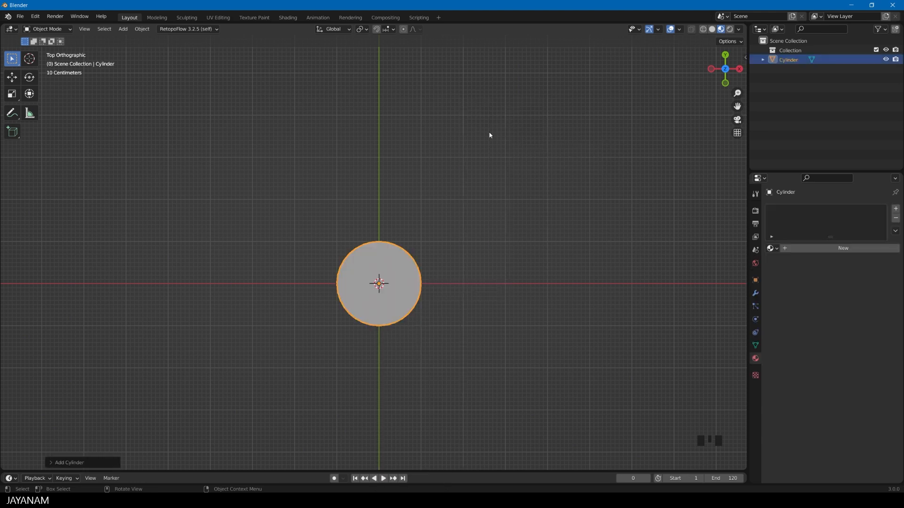
# Set the new cylinder's radius to 100 mm, its depth to 1000 mm and its cap fill type to Nothing
pyautogui.click(51, 462)
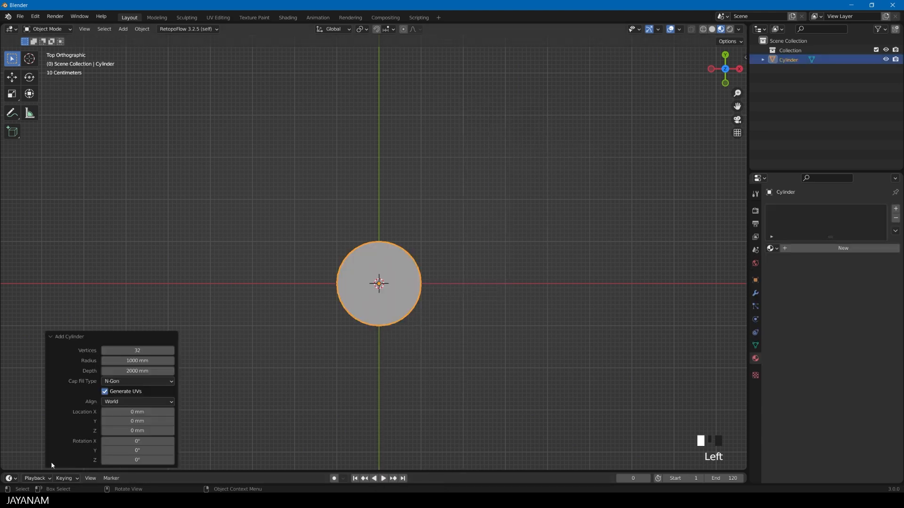
pyautogui.doubleClick(141, 360)
pyautogui.write('100')
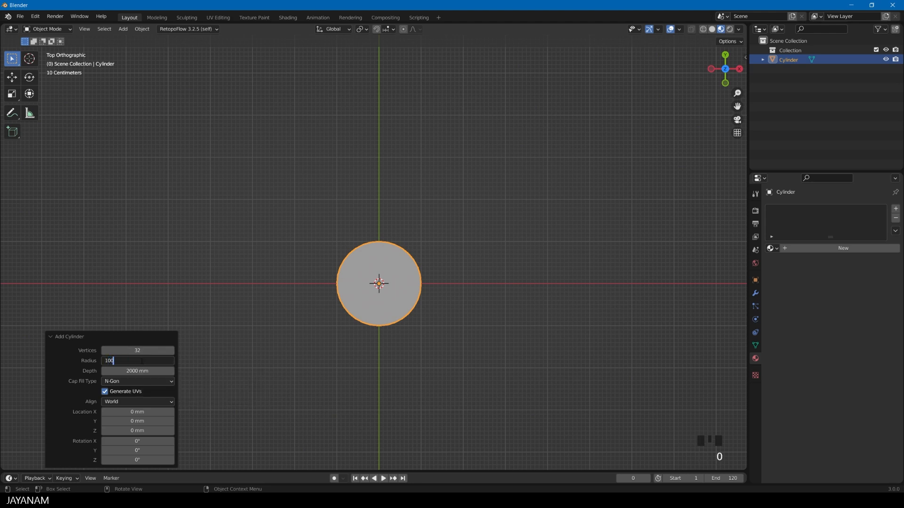
pyautogui.press('Return')
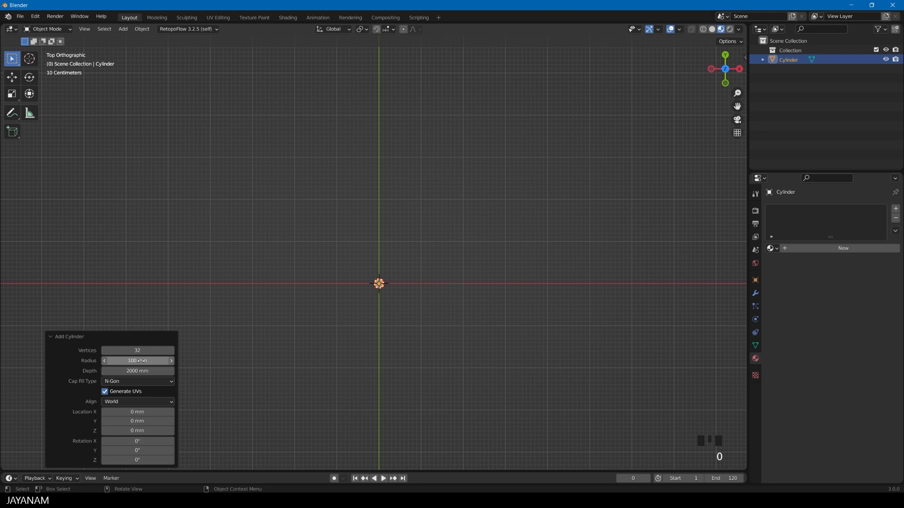
pyautogui.doubleClick(144, 370)
pyautogui.write('10000')
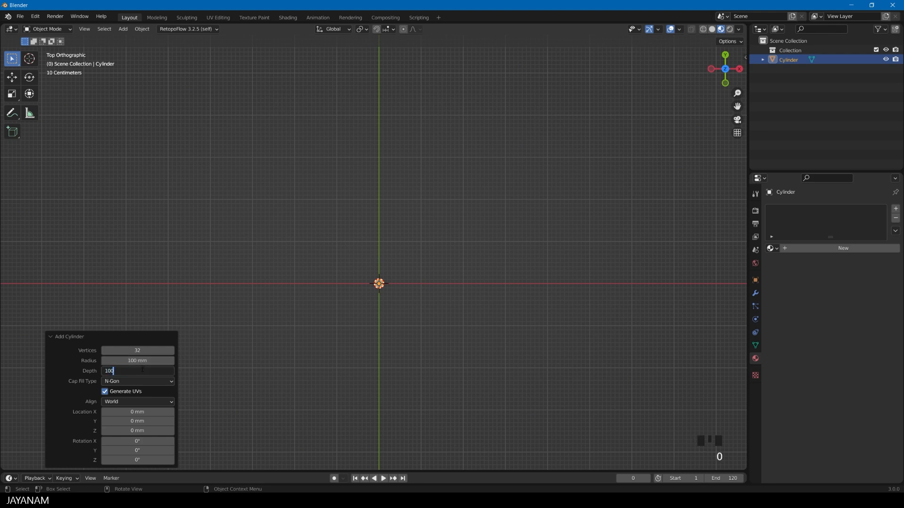
pyautogui.press('BackSpace')
pyautogui.press('Tab')
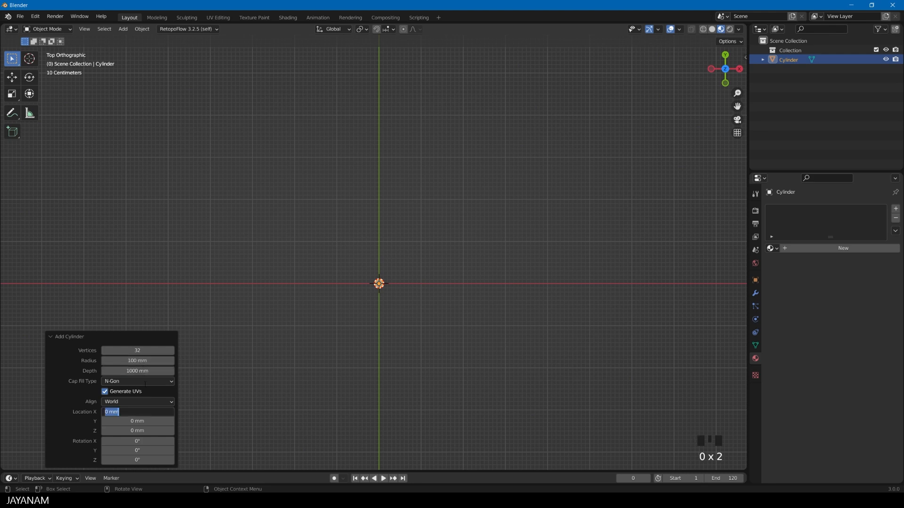
pyautogui.press('Return')
pyautogui.click(172, 382)
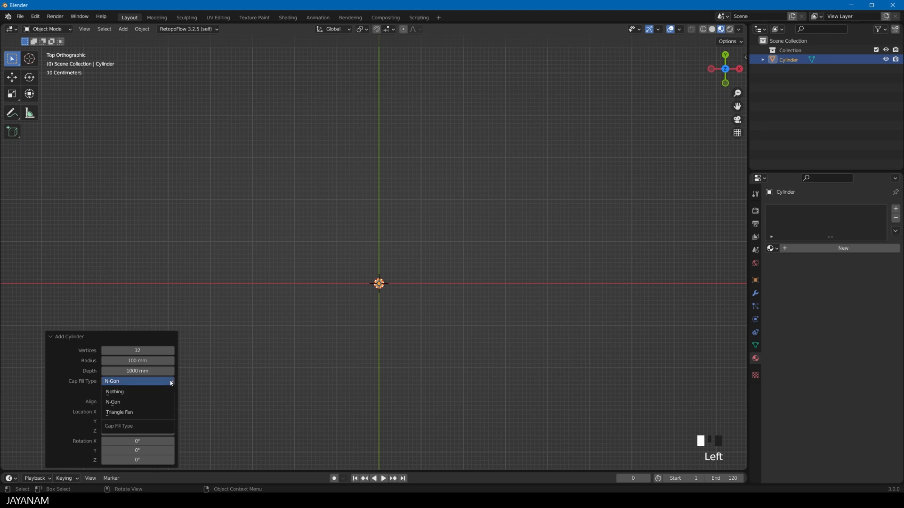
pyautogui.click(129, 393)
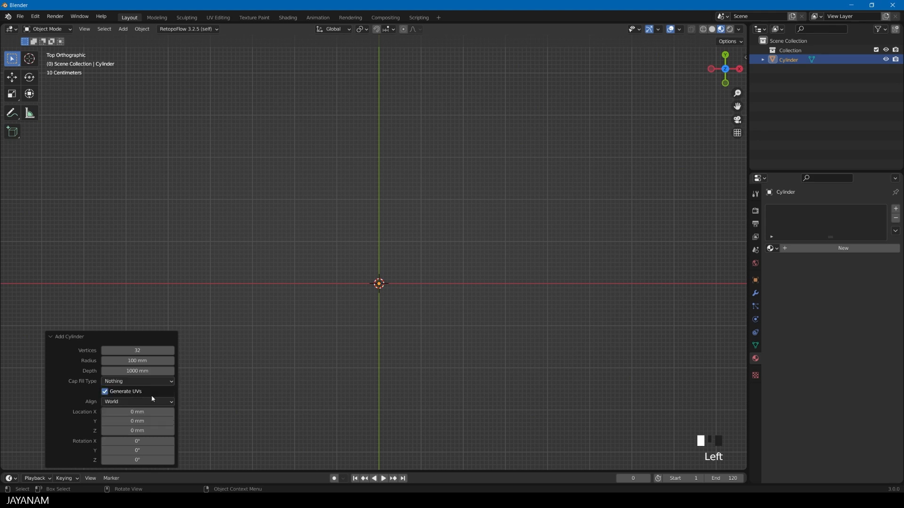
# Shade the cylinder smooth and add four evenly spaced loop cuts along its length
pyautogui.moveTo(438, 387); pyautogui.dragTo(410, 317, button='middle')
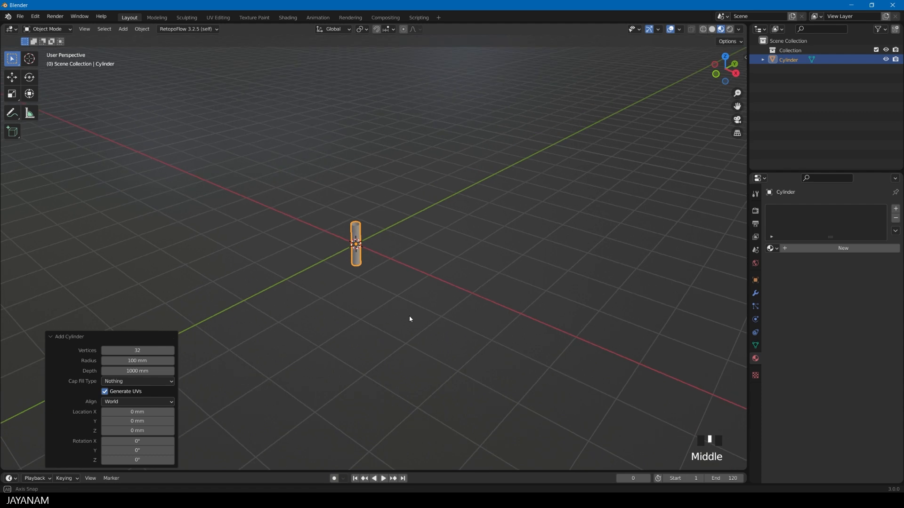
pyautogui.scroll(4, 409, 312)
pyautogui.rightClick(338, 210)
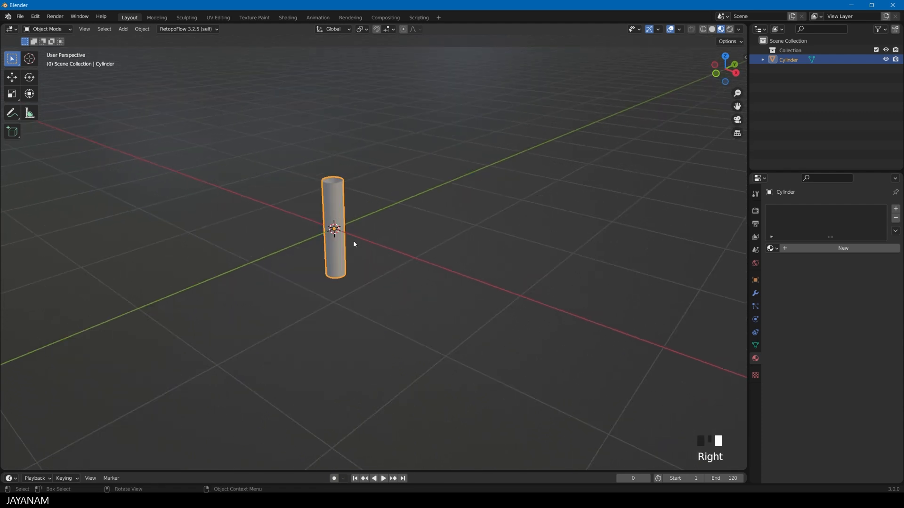
pyautogui.press('Tab')
pyautogui.hotkey('ctrl', 'r')
pyautogui.scroll(3, 335, 229)
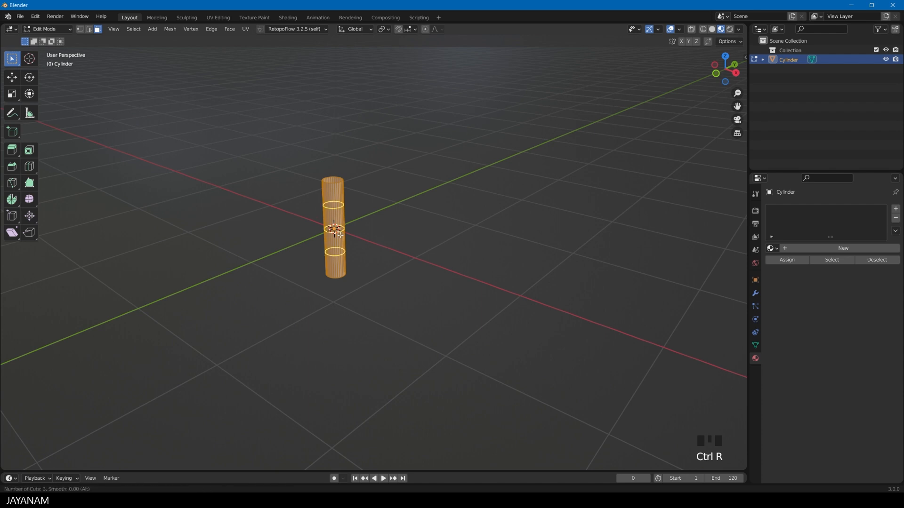
pyautogui.click(339, 234)
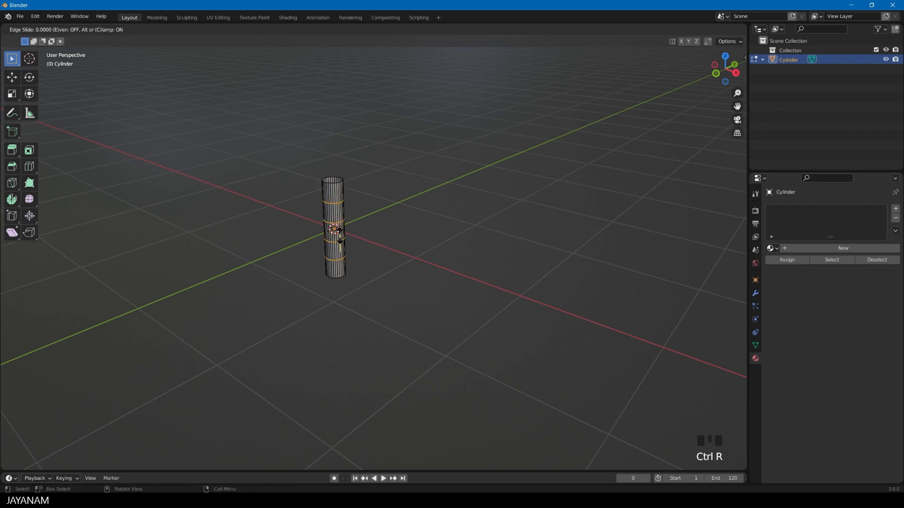
pyautogui.rightClick(341, 240)
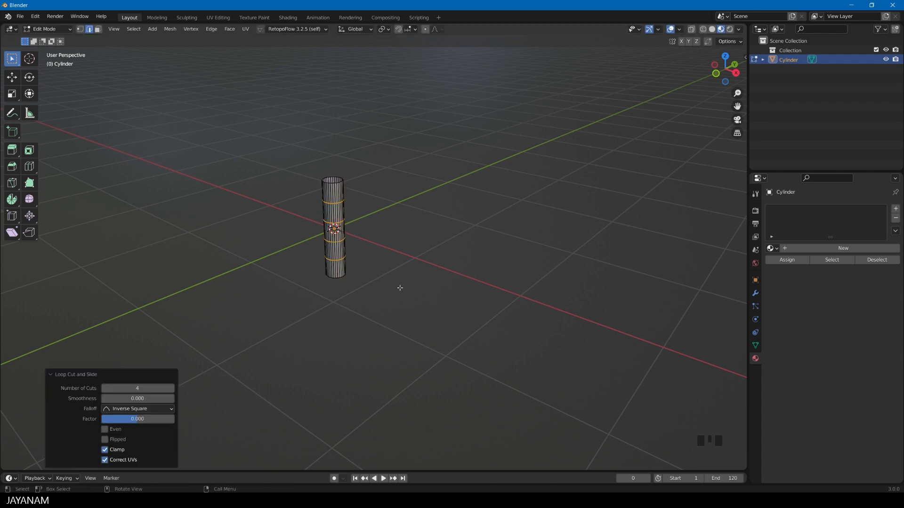
pyautogui.press('Tab')
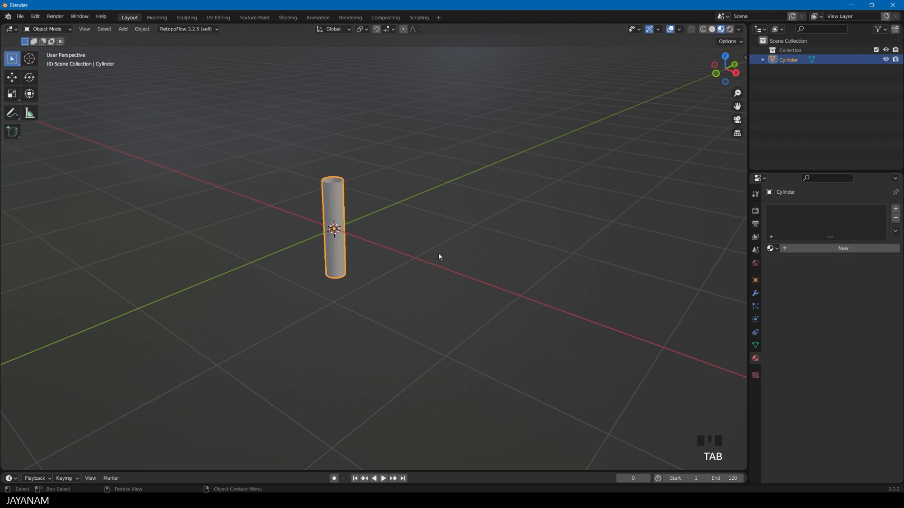
# In top view, move all of the cylinder's geometry by -100 mm in X and 100 mm in Y from its origin
pyautogui.keyDown('alt'); pyautogui.moveTo(420, 238); pyautogui.dragTo(473, 263, button='middle'); pyautogui.keyUp('alt')
pyautogui.scroll(4, 490, 292)
pyautogui.press('Tab')
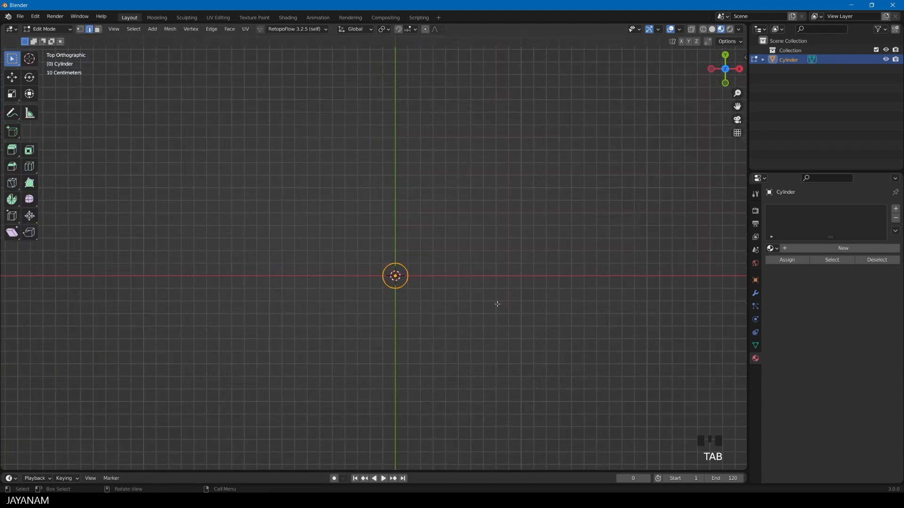
pyautogui.press('a')
pyautogui.press('a')
pyautogui.press('a')
pyautogui.press('a')
pyautogui.press('g')
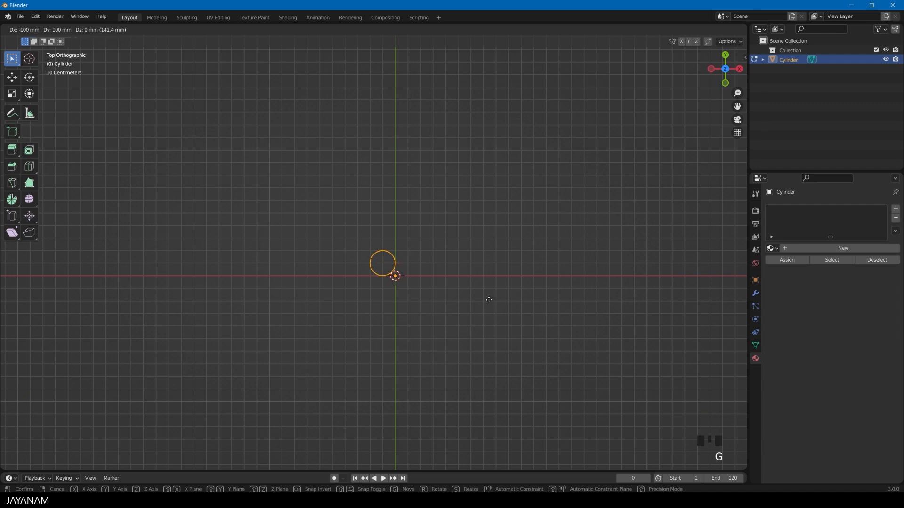
pyautogui.click(489, 299)
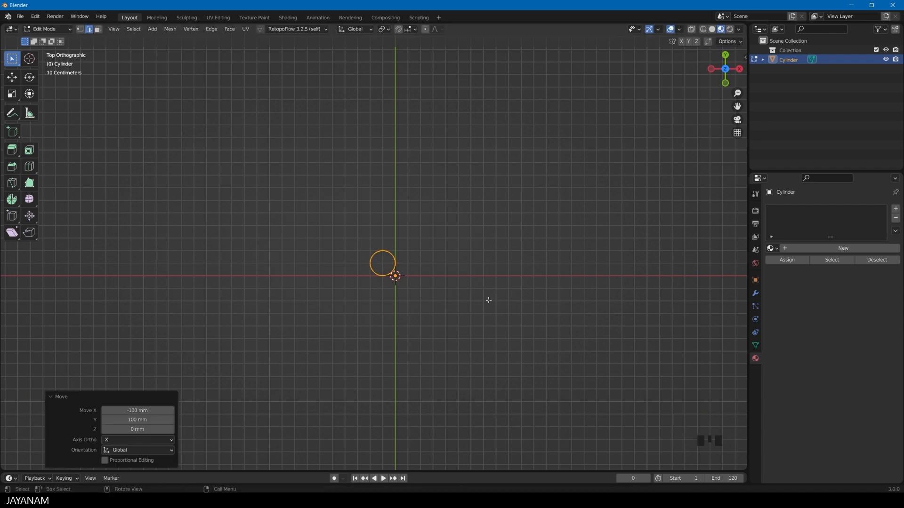
# Adjust the geometry's move offset to -105 mm in X and 105 mm in Y
pyautogui.click(123, 410)
pyautogui.click(111, 411)
pyautogui.press('Delete')
pyautogui.write('5')
pyautogui.press('Tab')
pyautogui.write('105')
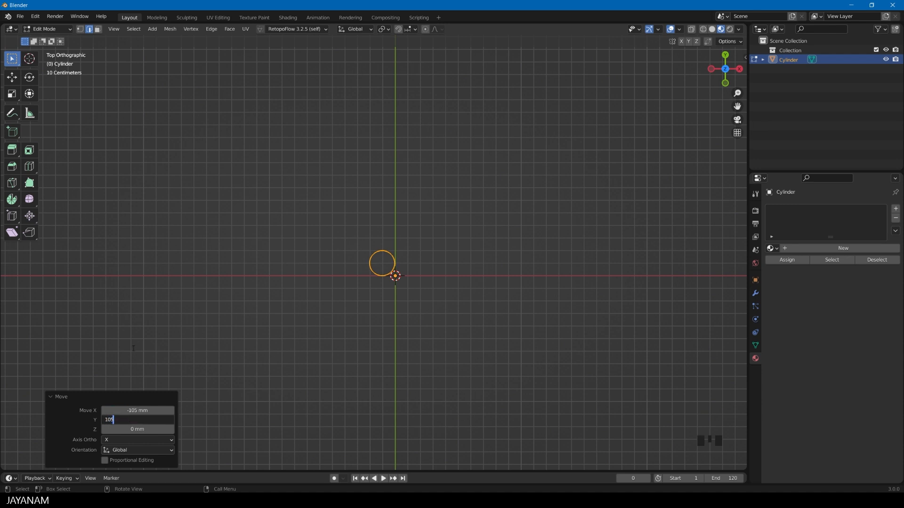
pyautogui.press('Return')
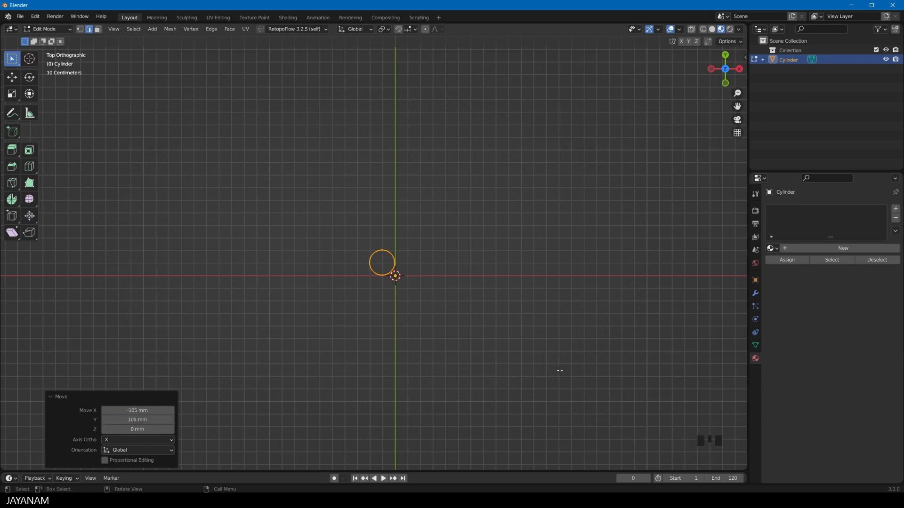
# Add a Mirror modifier on the X and Y axes to make four tubes, and apply it
pyautogui.moveTo(560, 371); pyautogui.dragTo(522, 329, button='middle')
pyautogui.press('Tab')
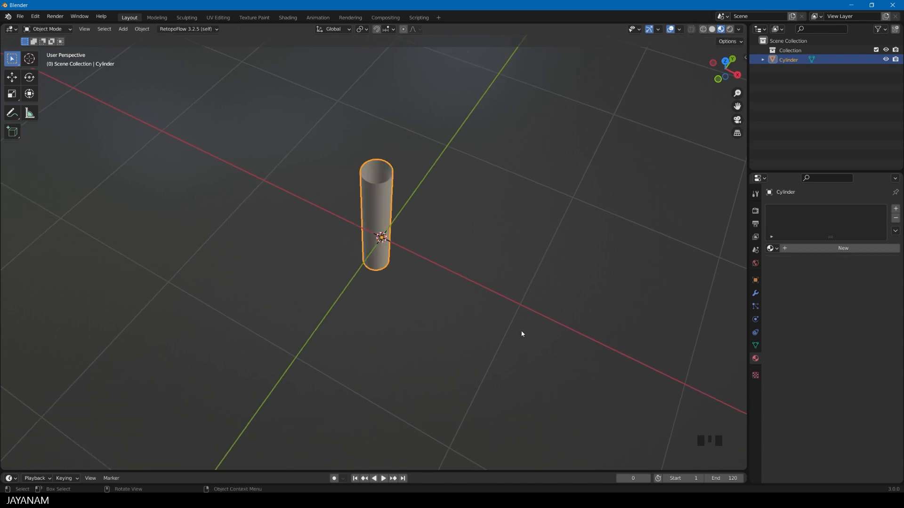
pyautogui.click(756, 293)
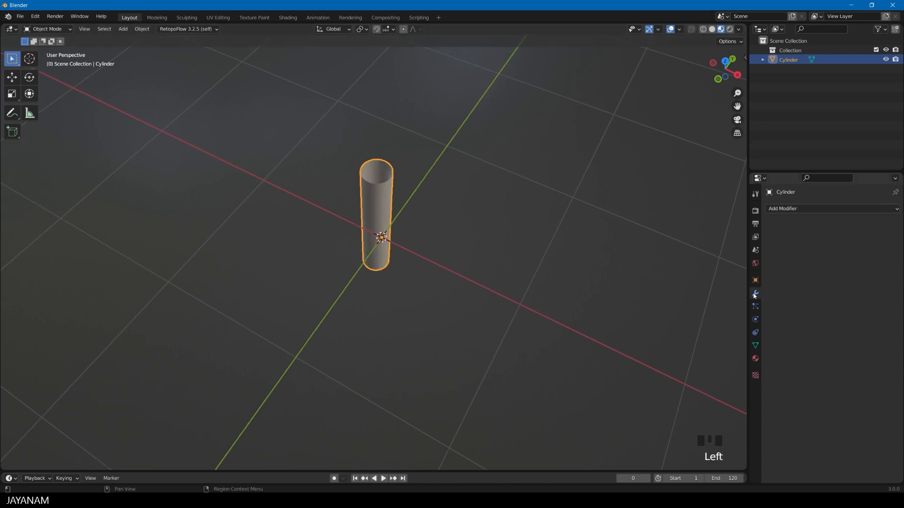
pyautogui.click(789, 209)
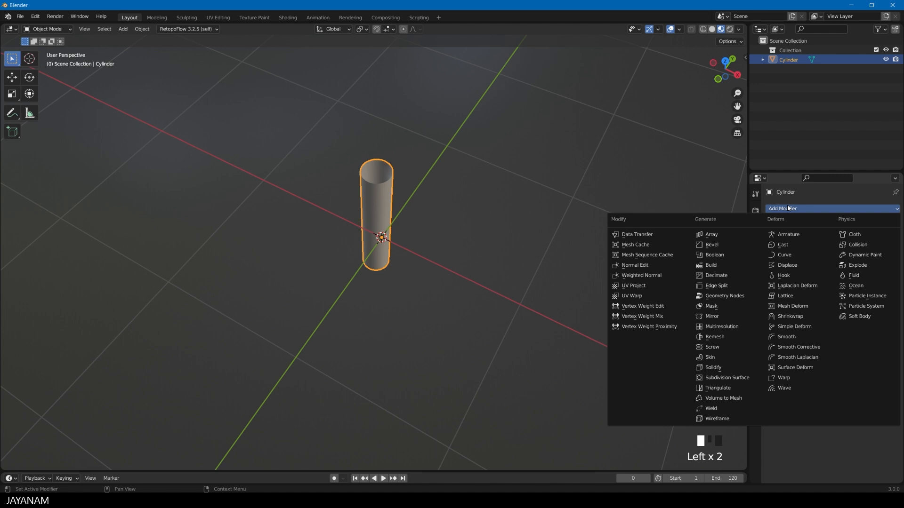
pyautogui.click(730, 315)
pyautogui.click(853, 239)
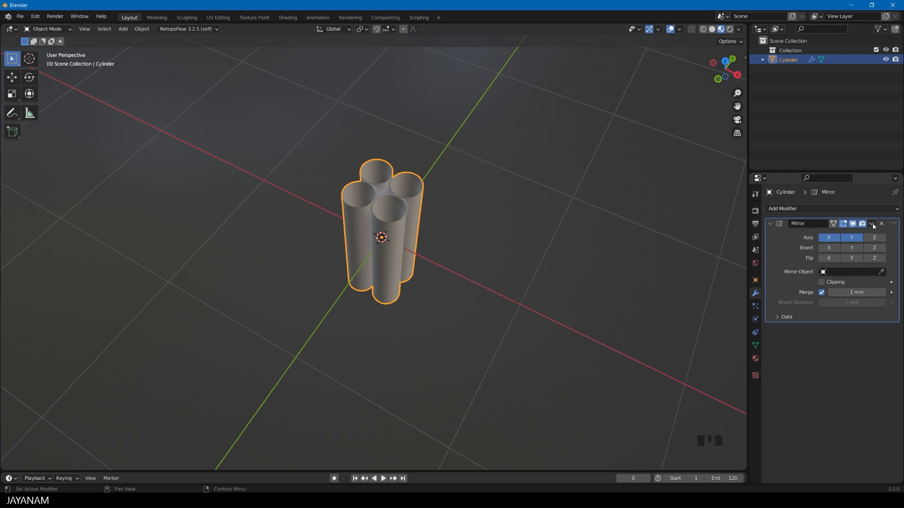
pyautogui.click(872, 225)
pyautogui.click(835, 234)
# Rotate the geometry of all four tubes 90° in front view so they lie along the X axis
pyautogui.moveTo(530, 313); pyautogui.dragTo(494, 236, button='middle')
pyautogui.press('Tab')
pyautogui.scroll(-4, 511, 239)
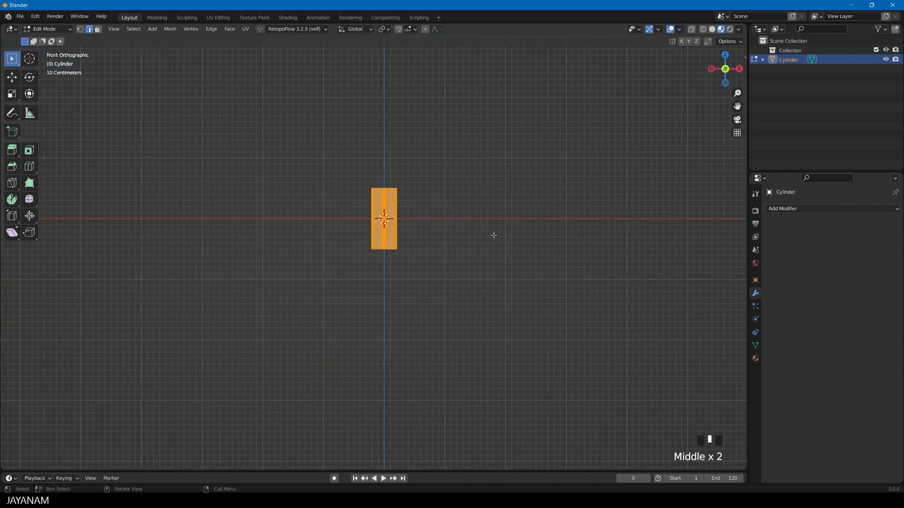
pyautogui.press('r')
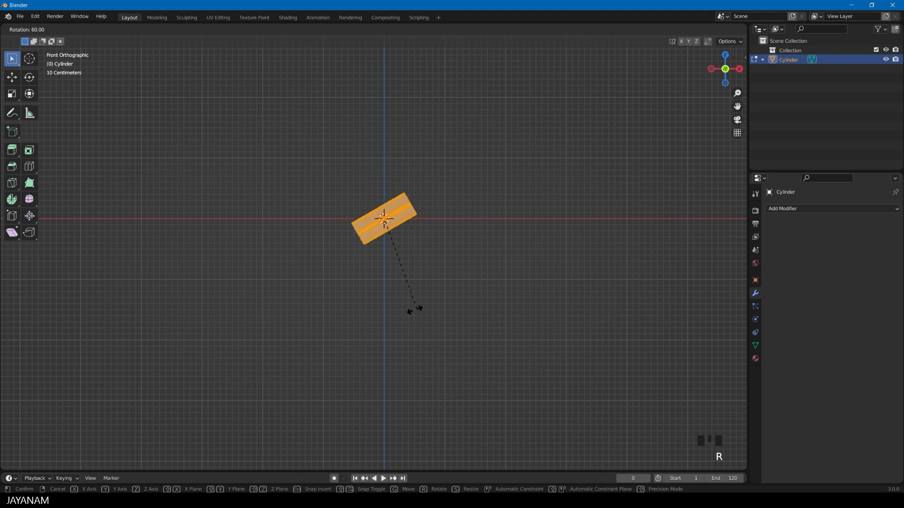
pyautogui.click(367, 306)
pyautogui.moveTo(367, 307); pyautogui.dragTo(434, 315, button='middle')
pyautogui.scroll(3, 478, 309)
pyautogui.press('Tab')
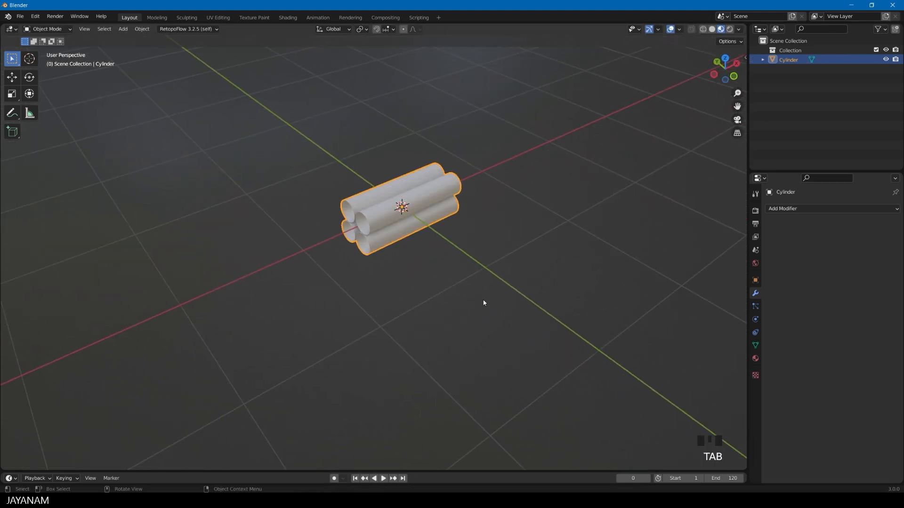
# Assign a new material named Cable to the tubes and set its base color to orange-red
pyautogui.keyDown('shift'); pyautogui.moveTo(485, 303); pyautogui.dragTo(449, 353, button='middle'); pyautogui.keyUp('shift')
pyautogui.scroll(1, 448, 353)
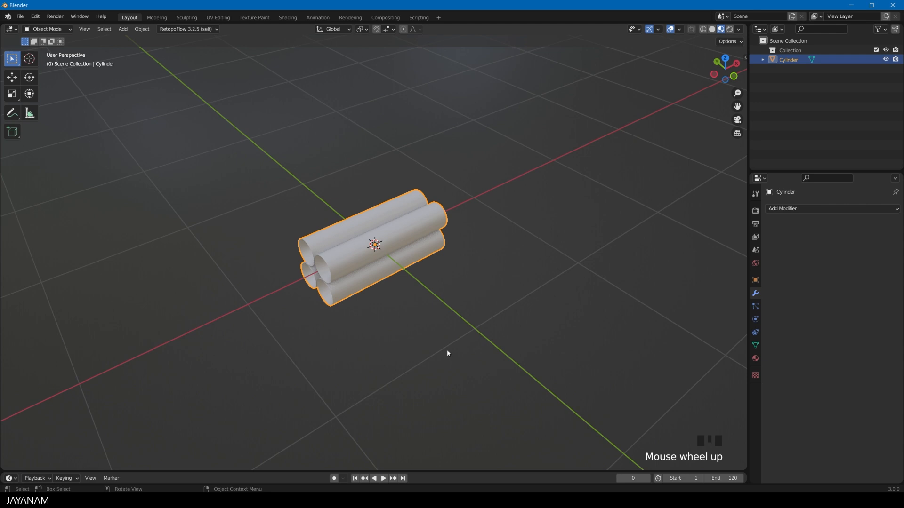
pyautogui.click(756, 358)
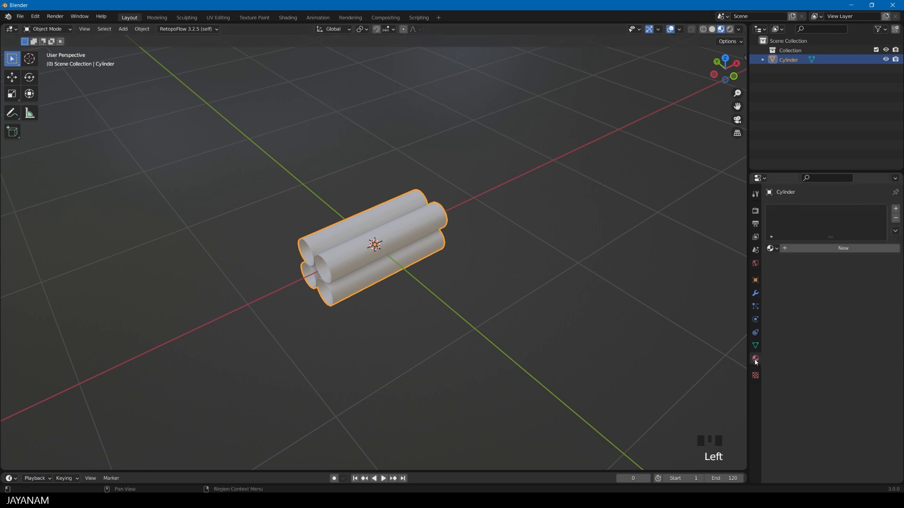
pyautogui.click(807, 249)
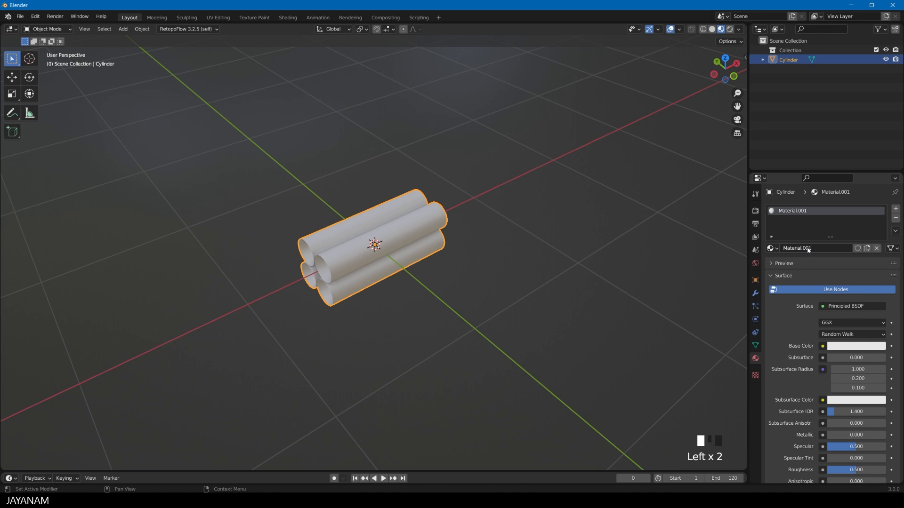
pyautogui.doubleClick(806, 211)
pyautogui.write('C')
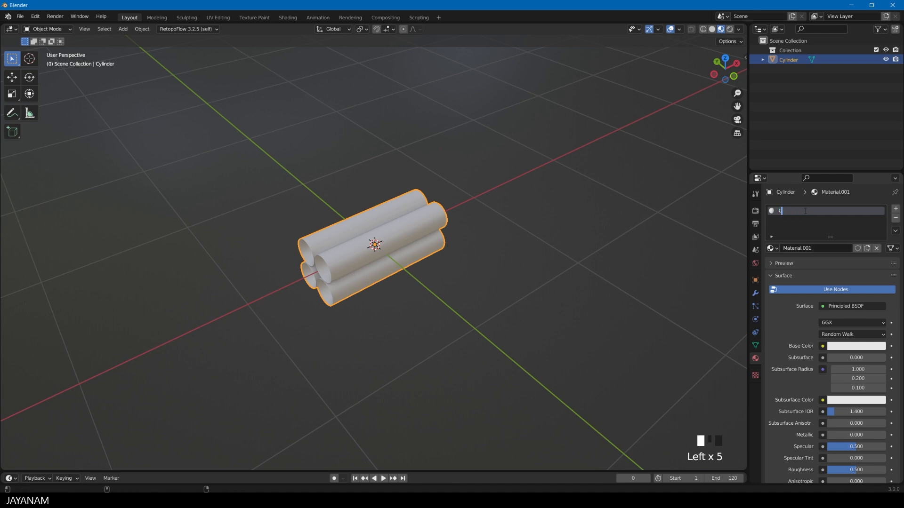
pyautogui.write('able')
pyautogui.press('Return')
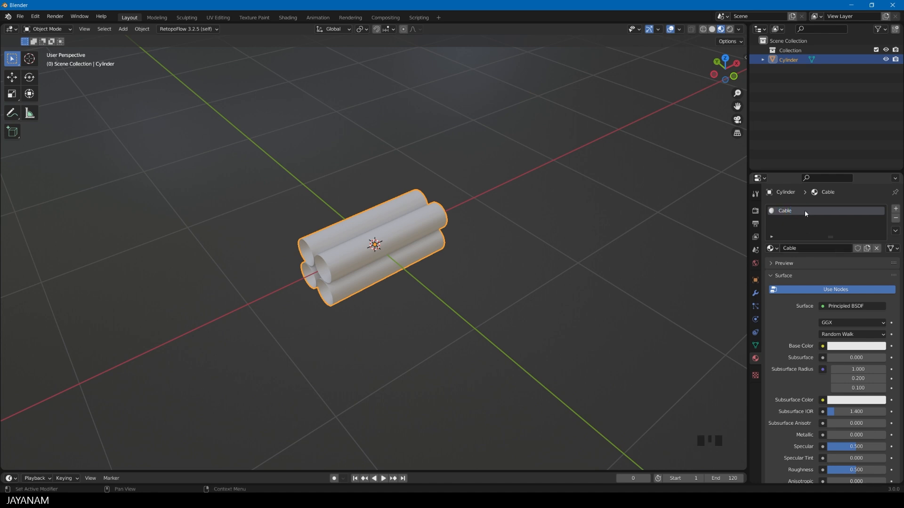
pyautogui.click(856, 349)
pyautogui.moveTo(835, 248); pyautogui.dragTo(829, 278)
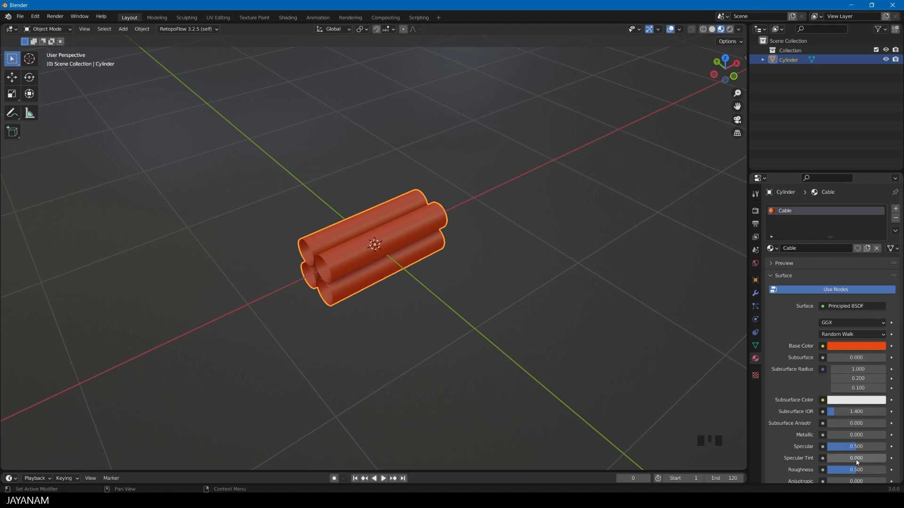
# Set the Cable material's roughness to about 0.405
pyautogui.moveTo(857, 474); pyautogui.dragTo(850, 475)
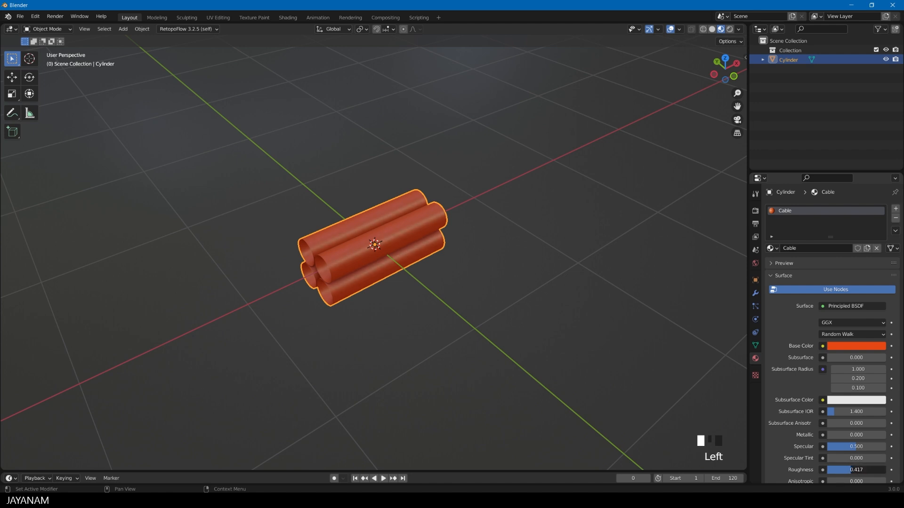
pyautogui.moveTo(435, 290); pyautogui.dragTo(457, 281, button='middle')
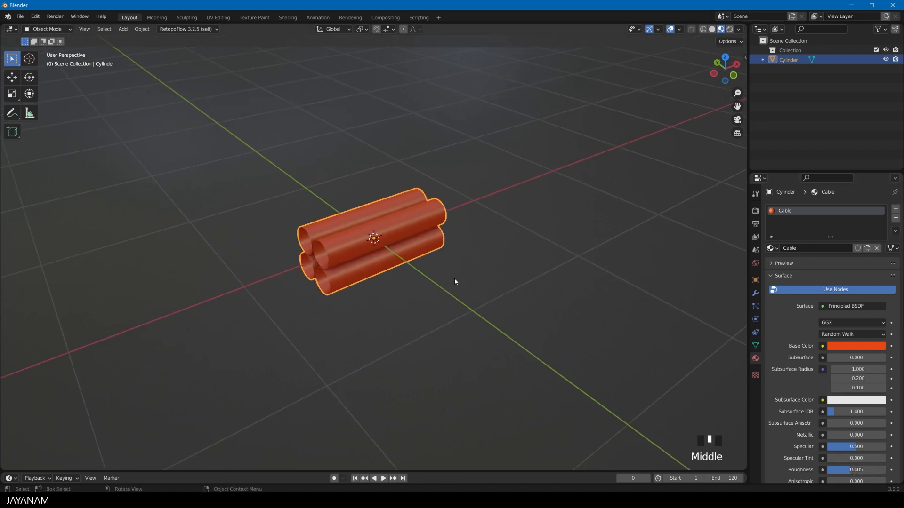
pyautogui.scroll(-2, 454, 283)
pyautogui.scroll(-1, 455, 284)
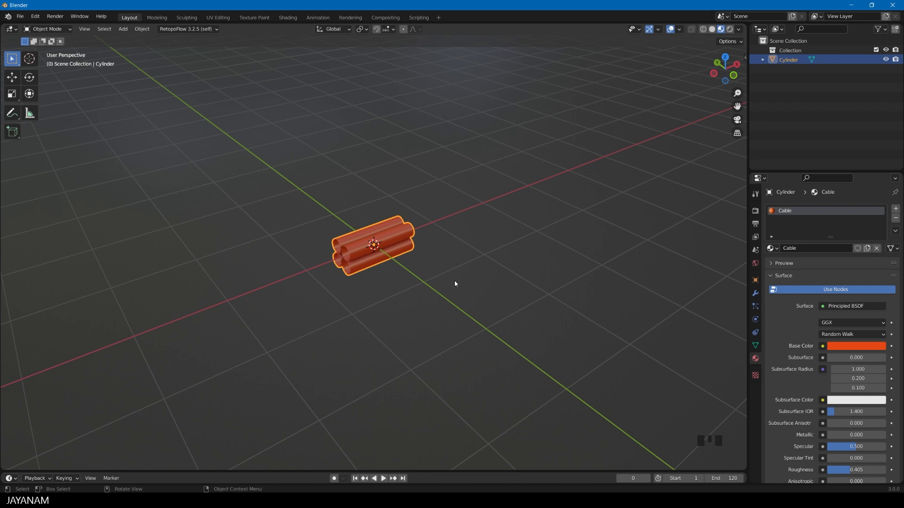
# Add an Array modifier to the tubes with the Fit Curve fit type and Merge enabled
pyautogui.click(756, 295)
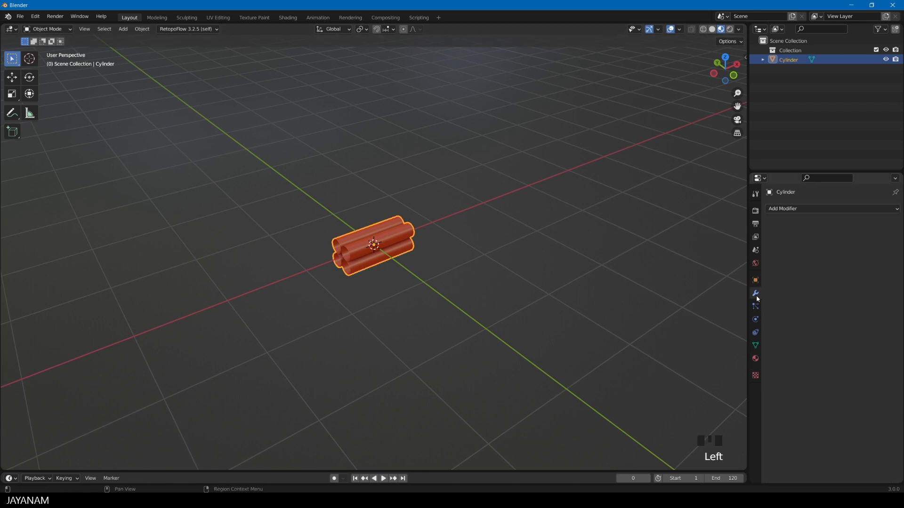
pyautogui.click(802, 209)
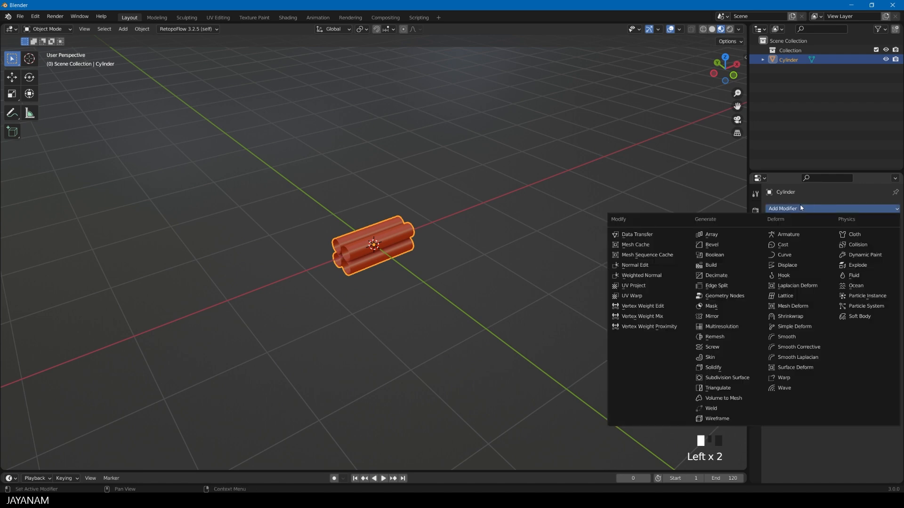
pyautogui.click(731, 234)
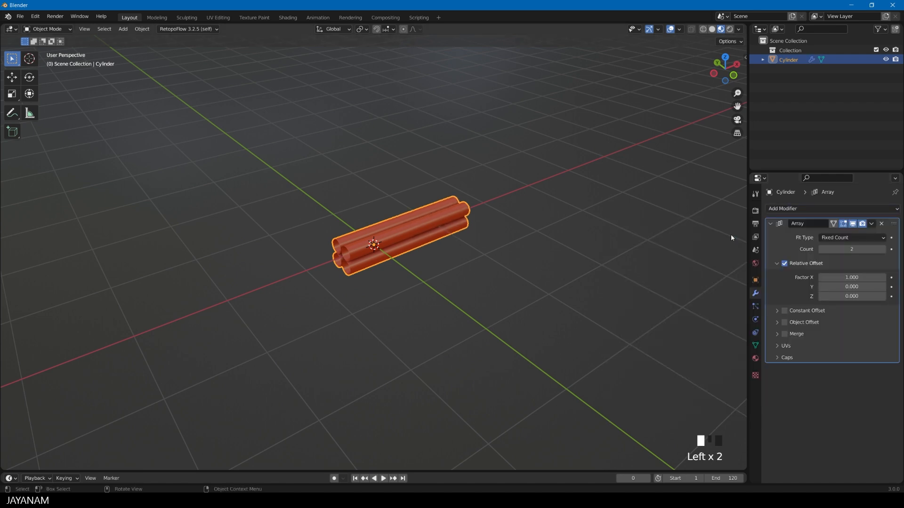
pyautogui.click(884, 239)
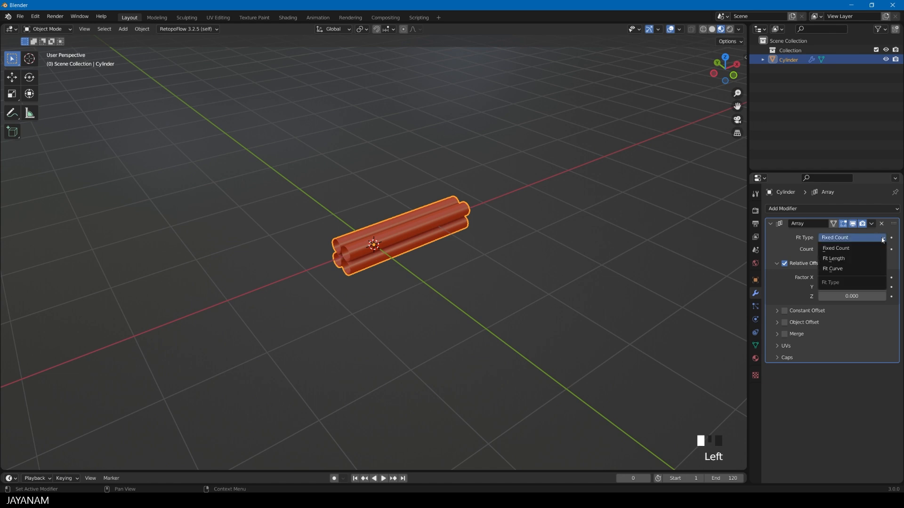
pyautogui.click(853, 269)
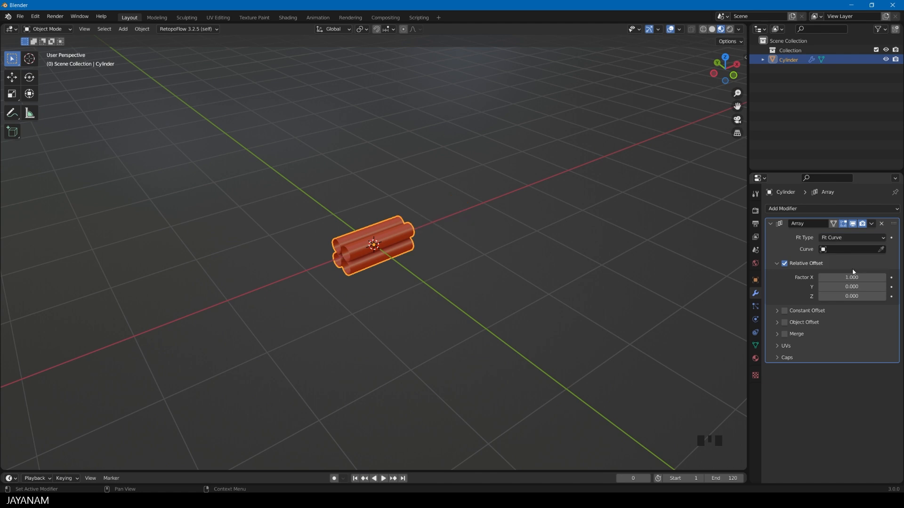
pyautogui.click(784, 335)
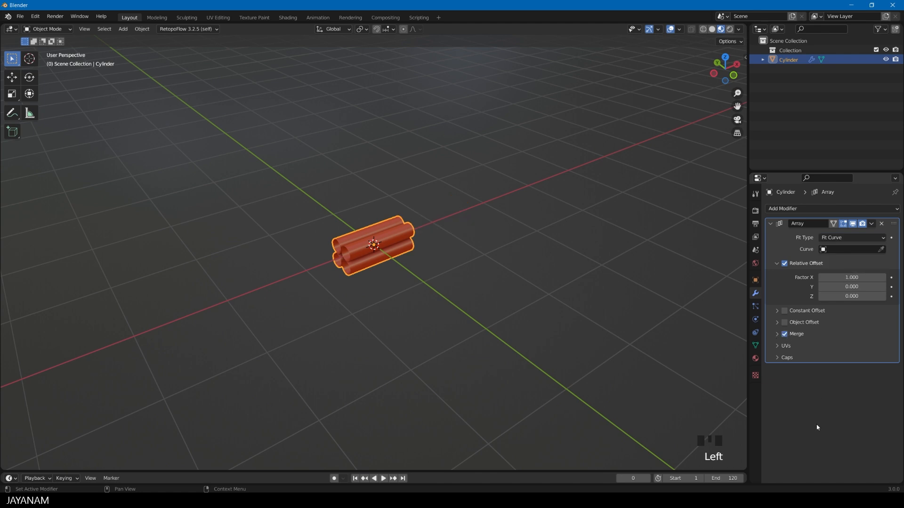
pyautogui.click(771, 225)
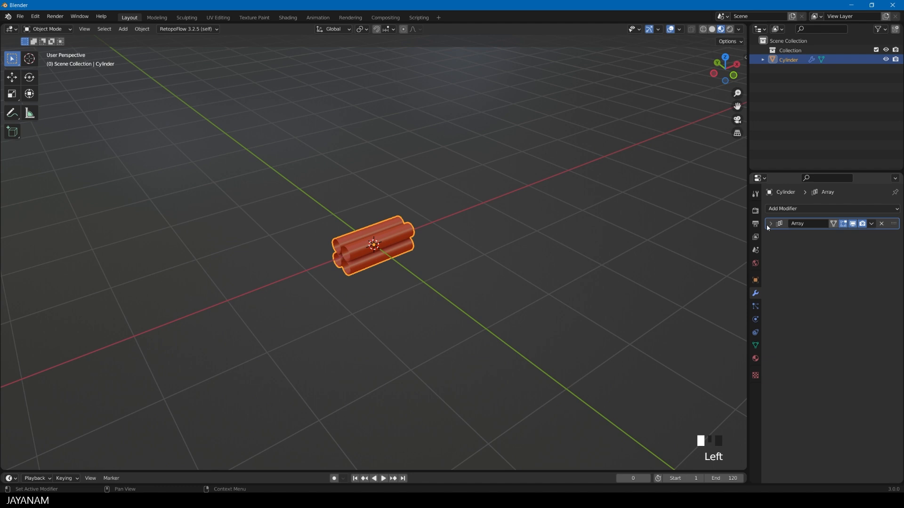
# Add a Simple Deform modifier in Twist mode to the tubes, followed by a Curve modifier
pyautogui.click(806, 209)
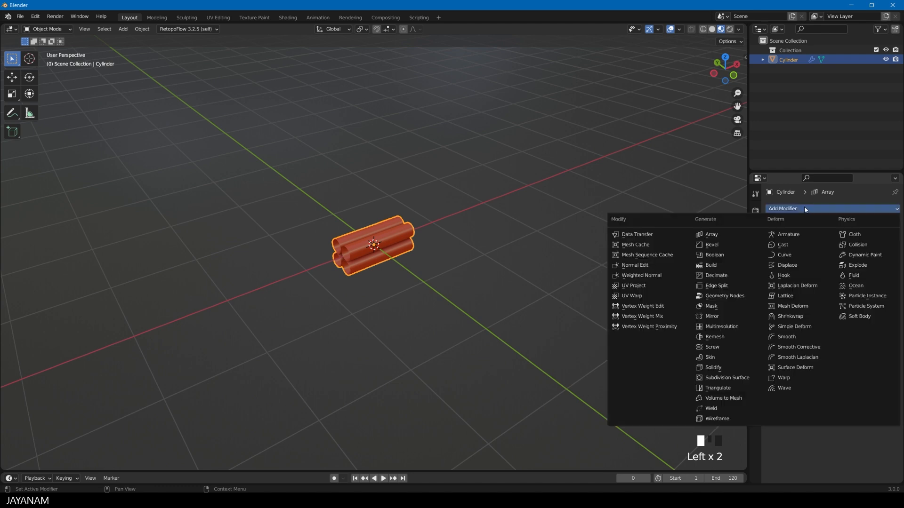
pyautogui.click(800, 327)
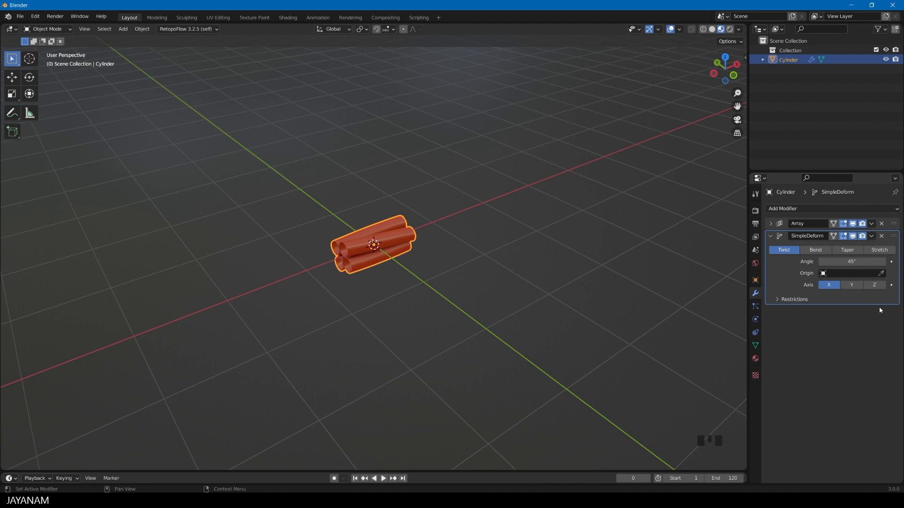
pyautogui.click(772, 238)
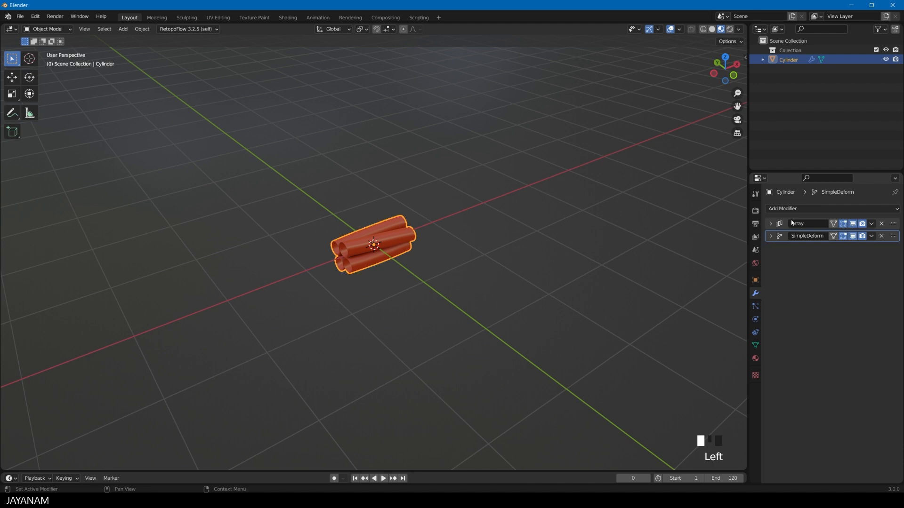
pyautogui.click(798, 209)
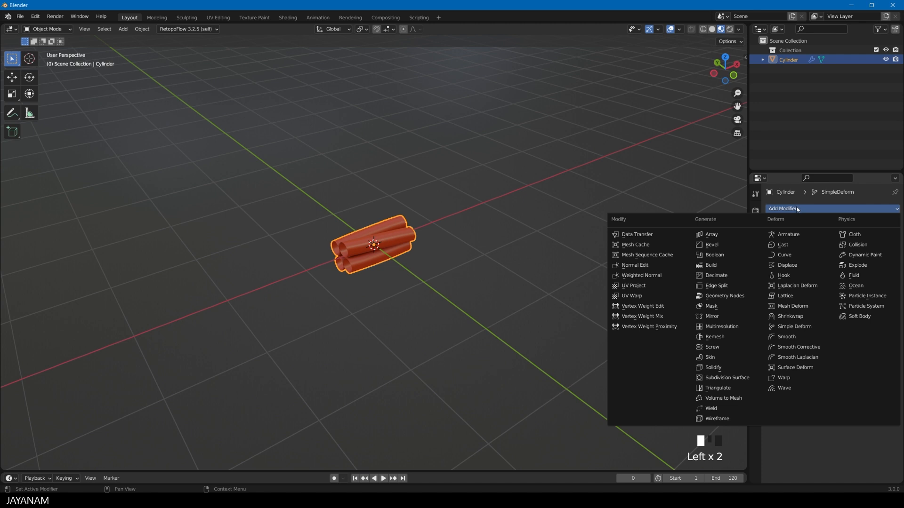
pyautogui.click(794, 256)
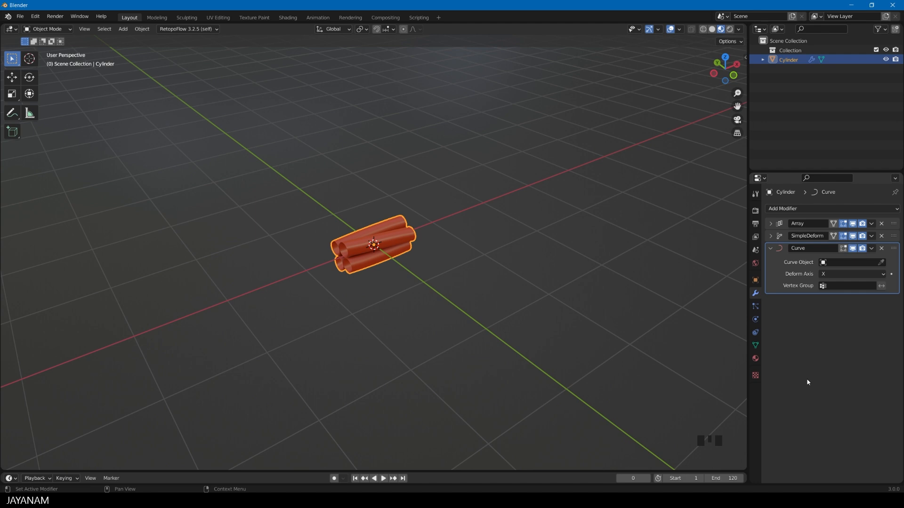
# Add a Path curve at the origin of the tube bundle
pyautogui.hotkey('shift', 'a')
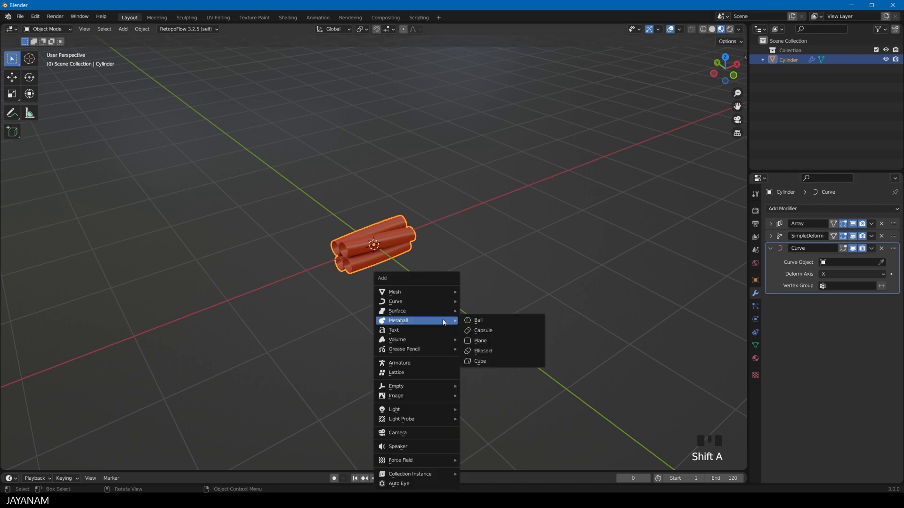
pyautogui.moveTo(420, 302)
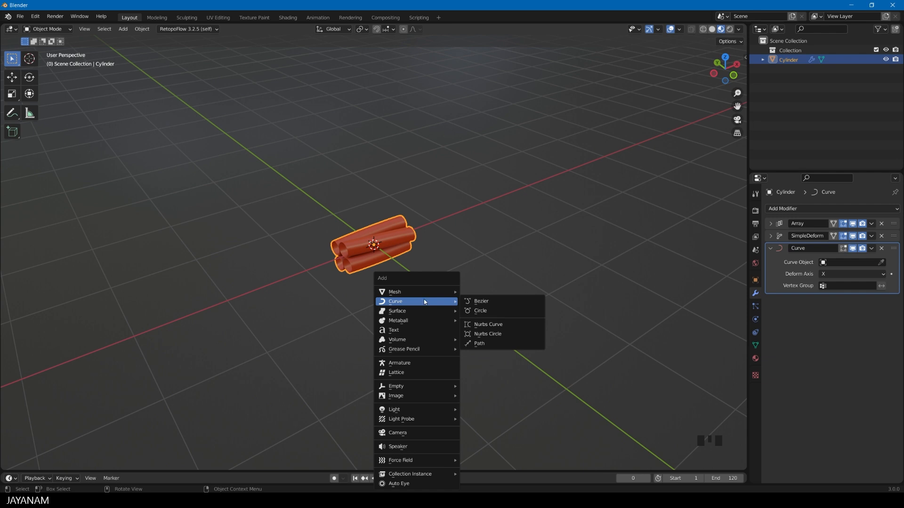
pyautogui.click(480, 344)
# Move the path's second control point down about 458 mm, and extrude its negative-X end by about -1019, 147 and -664 mm
pyautogui.moveTo(337, 297); pyautogui.dragTo(329, 296, button='middle')
pyautogui.press('Tab')
pyautogui.click(304, 267)
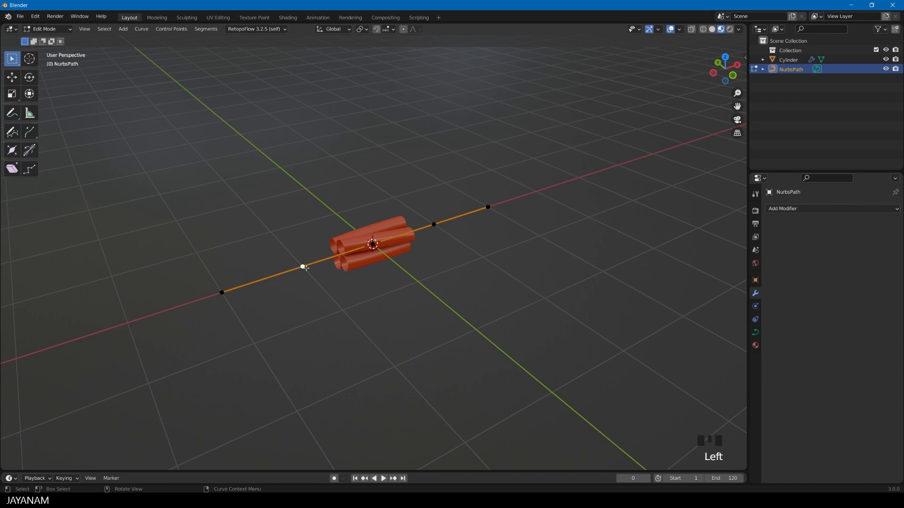
pyautogui.press('g')
pyautogui.click(299, 312)
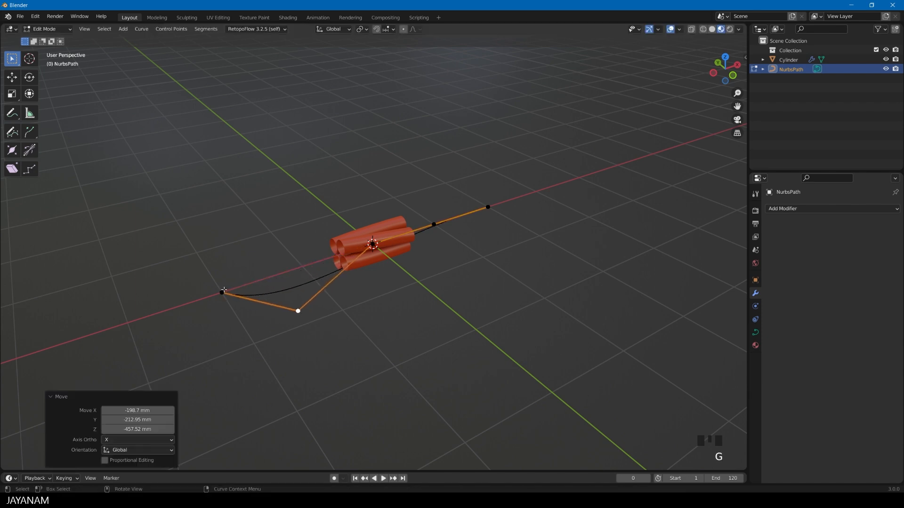
pyautogui.click(222, 292)
pyautogui.press('e')
pyautogui.click(138, 362)
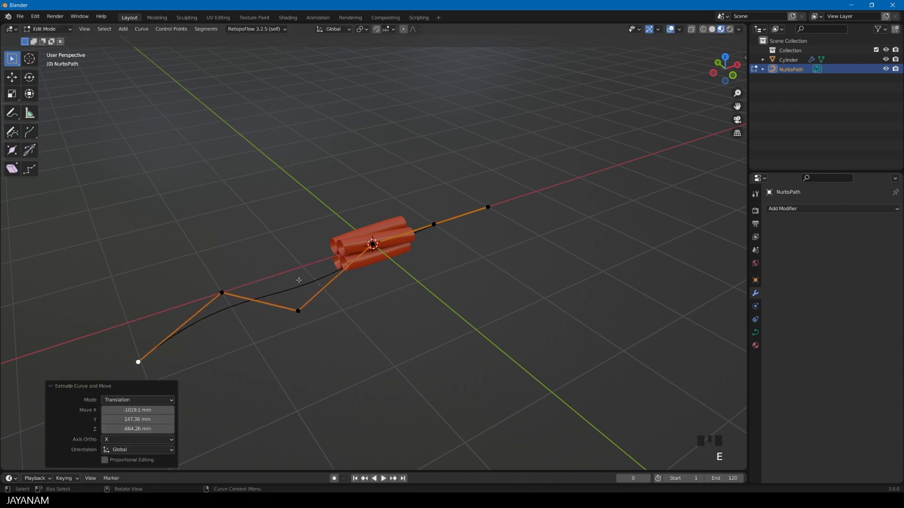
# Raise the path's middle control point by about 660 mm, and move its positive-X end point by about 561, 858 and 1640 mm
pyautogui.click(389, 241)
pyautogui.press('g')
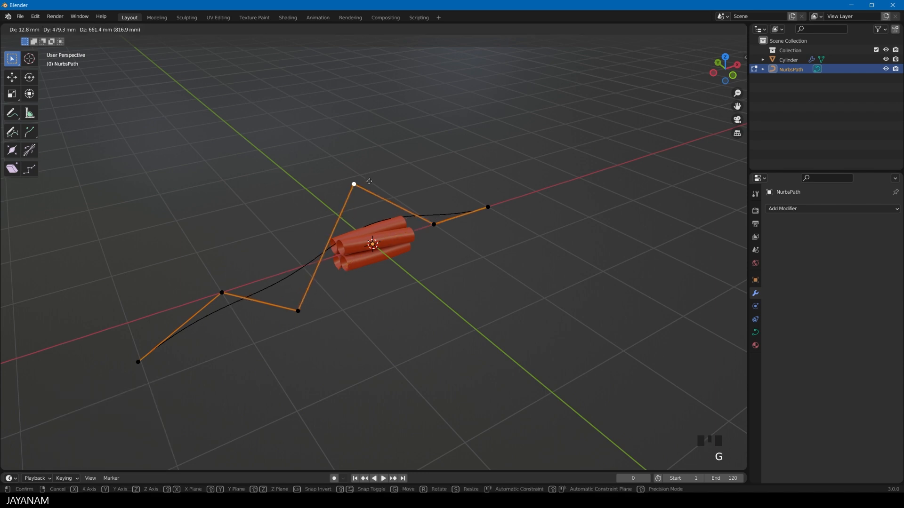
pyautogui.click(370, 183)
pyautogui.click(488, 206)
pyautogui.press('g')
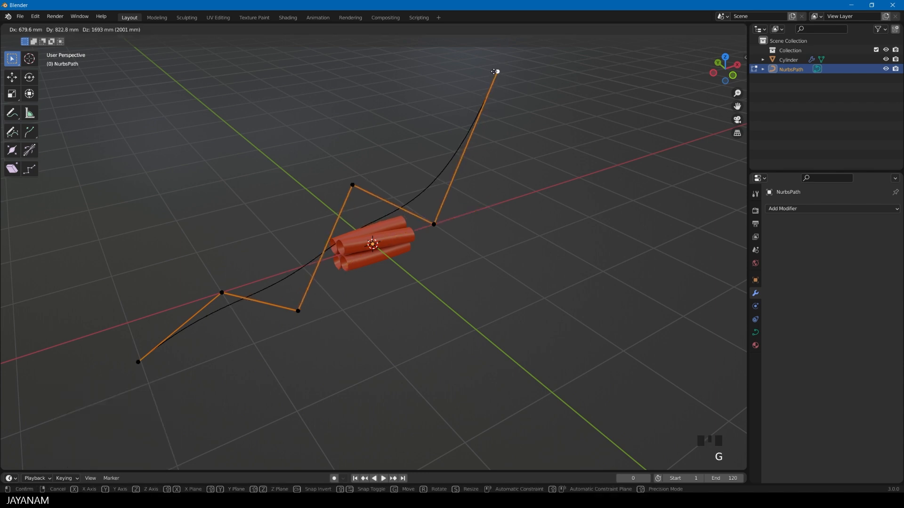
pyautogui.click(490, 75)
# Extrude the path's raised end by about 1315, -565 and 348 mm, and return to Object Mode
pyautogui.press('e')
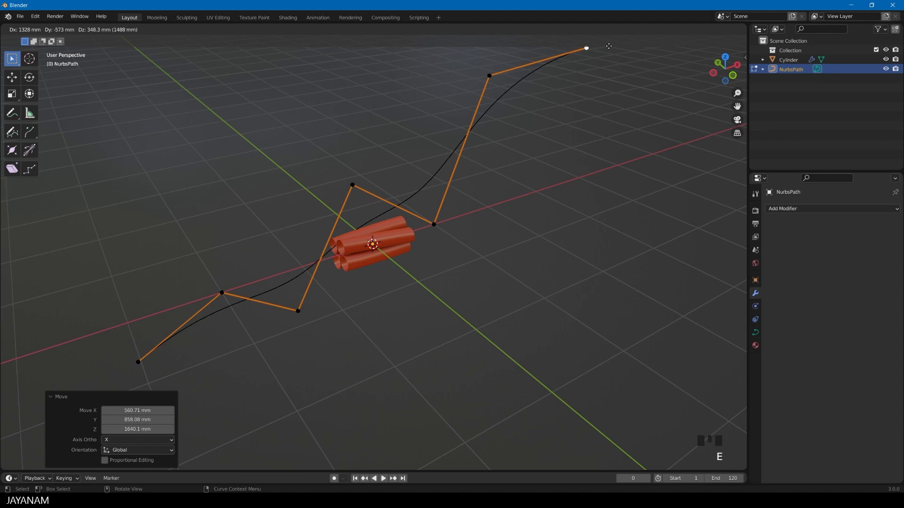
pyautogui.click(606, 52)
pyautogui.scroll(-2, 591, 182)
pyautogui.moveTo(586, 182); pyautogui.dragTo(528, 256, button='middle')
pyautogui.scroll(1, 524, 259)
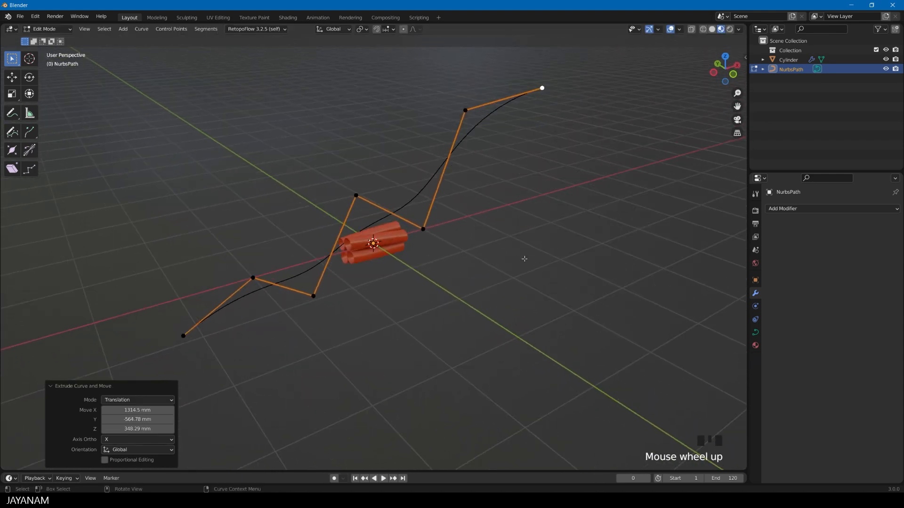
pyautogui.press('Tab')
# Assign NurbsPath as the curve in both the Curve and Array modifiers of the tube bundle
pyautogui.click(372, 243)
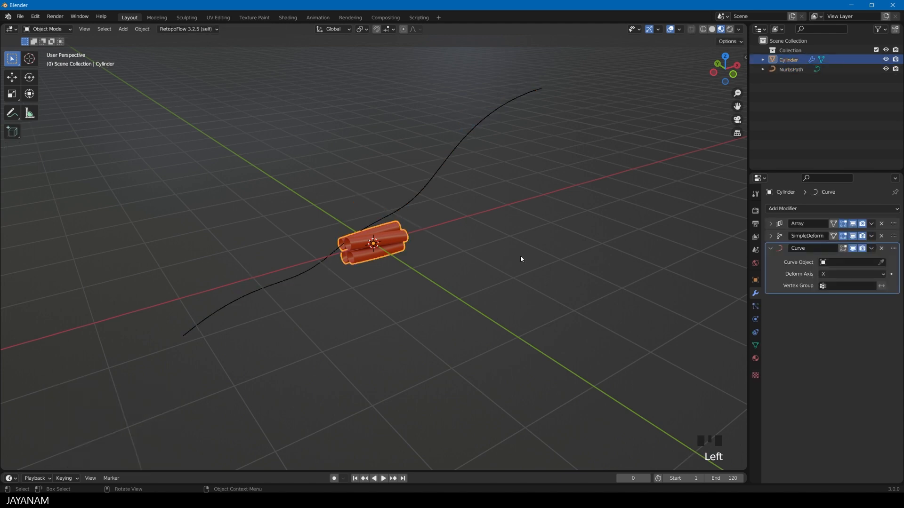
pyautogui.click(880, 262)
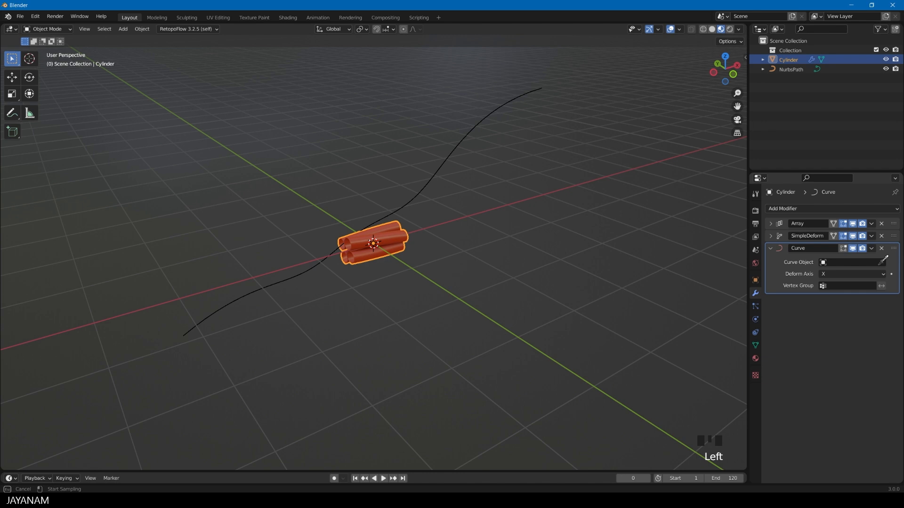
pyautogui.click(461, 142)
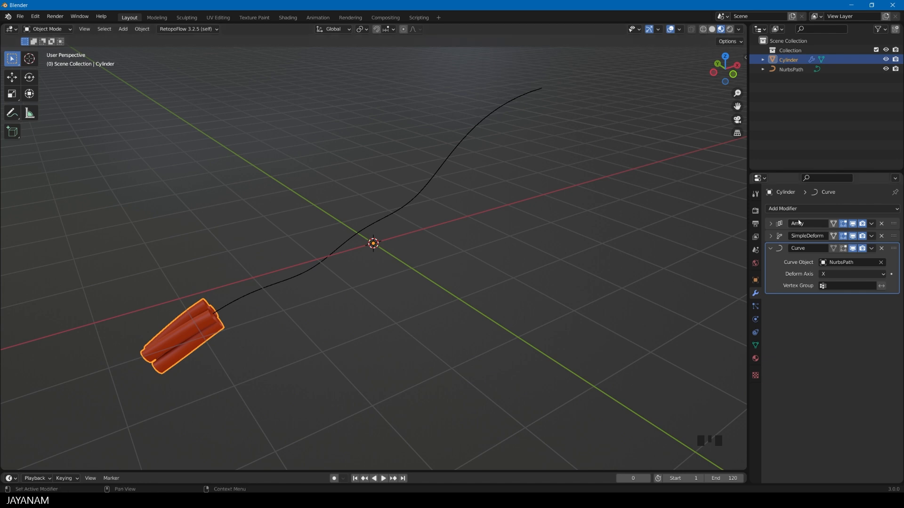
pyautogui.click(771, 223)
pyautogui.click(882, 251)
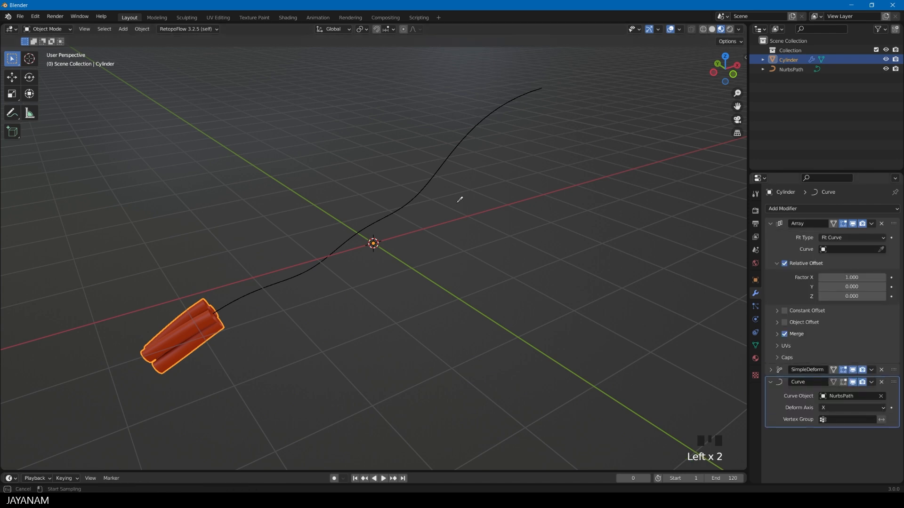
pyautogui.click(433, 175)
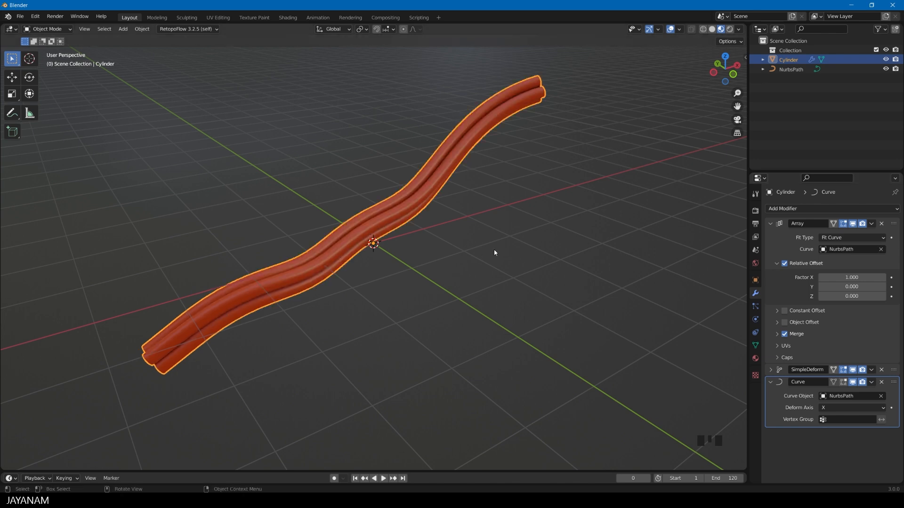
# Set the Simple Deform modifier's twist angle to 500°
pyautogui.click(770, 223)
pyautogui.click(775, 236)
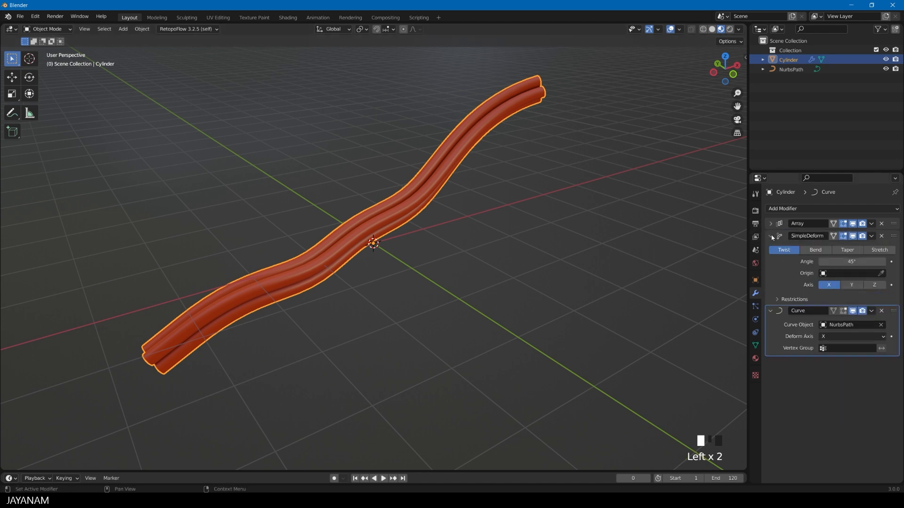
pyautogui.click(846, 262)
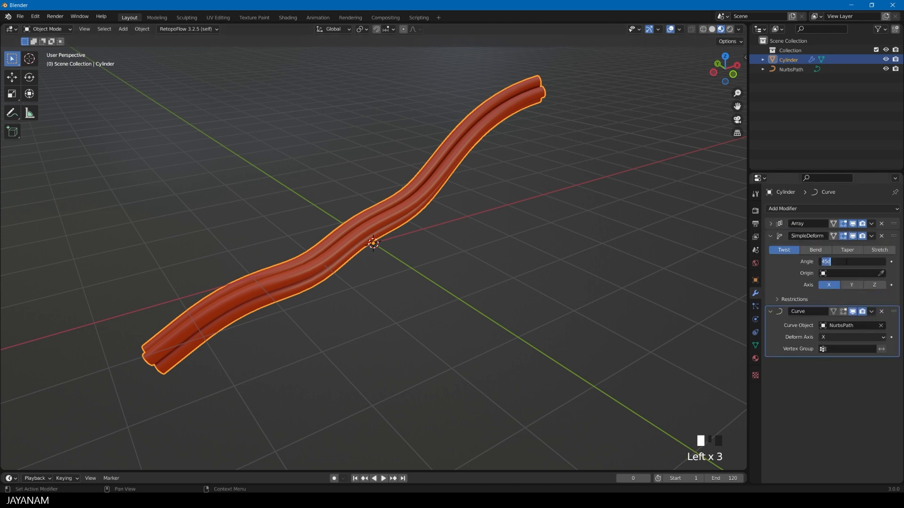
pyautogui.write('300')
pyautogui.press('Return')
pyautogui.moveTo(504, 247); pyautogui.dragTo(447, 257, button='middle')
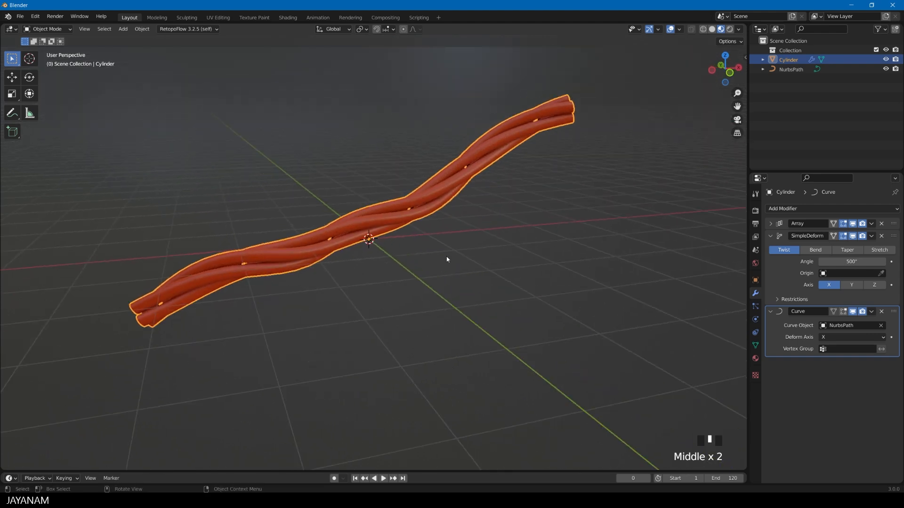
# Scale down the four tubes' base mesh uniformly in Edit Mode to make the twisted cable thinner
pyautogui.press('Tab')
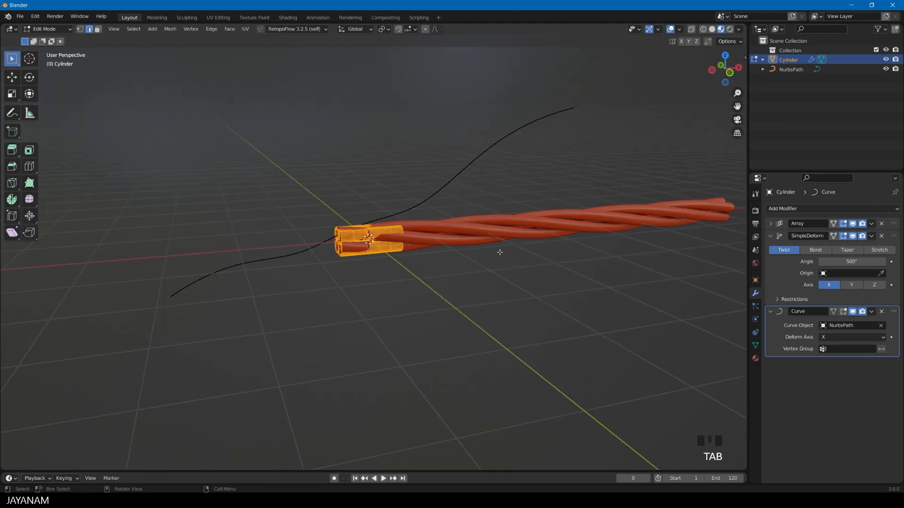
pyautogui.press('s')
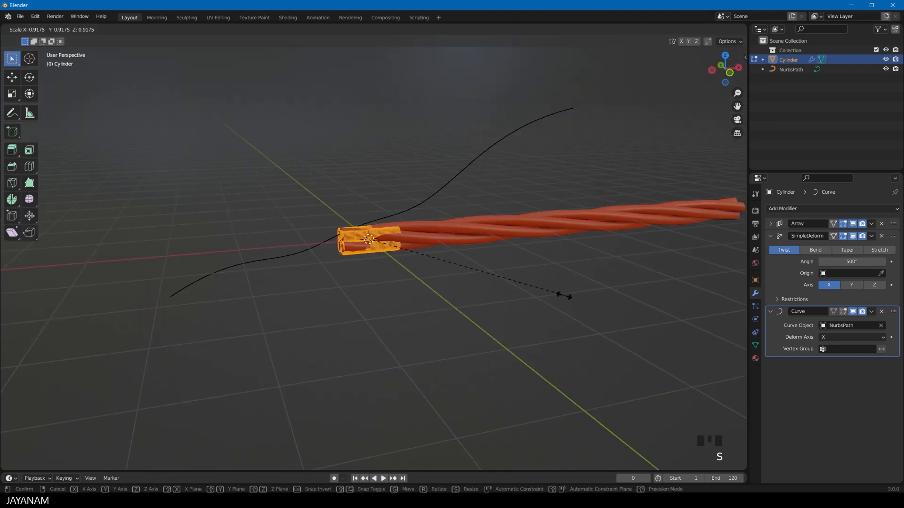
pyautogui.click(475, 272)
pyautogui.press('Tab')
pyautogui.moveTo(475, 271); pyautogui.dragTo(448, 258, button='middle')
pyautogui.scroll(3, 479, 284)
pyautogui.scroll(-1, 597, 233)
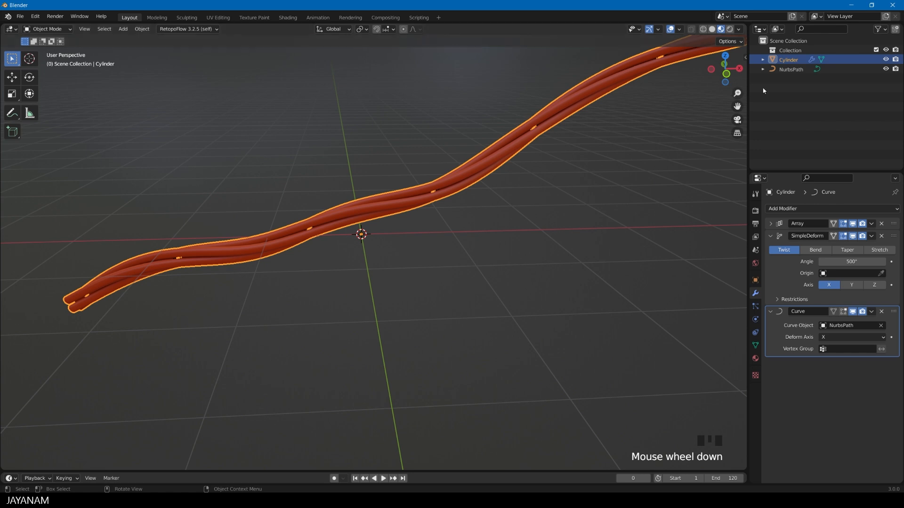
# In Edit Mode, move NurbsPath's control point next to its raised end by about 1182, -735 and -1716 mm
pyautogui.click(790, 70)
pyautogui.press('Tab')
pyautogui.click(577, 70)
pyautogui.press('g')
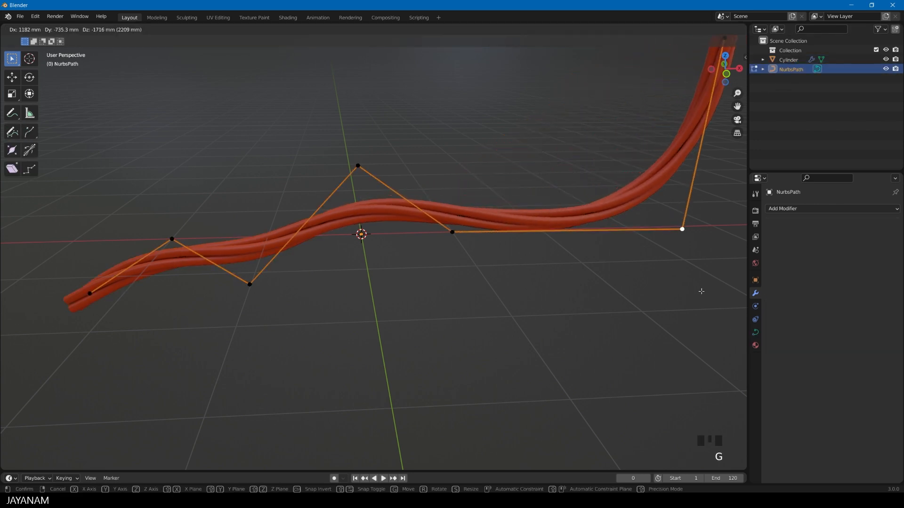
pyautogui.click(701, 291)
# Extrude the raised end point of NurbsPath to lengthen the path and its twisted cable
pyautogui.keyDown('shift'); pyautogui.moveTo(584, 155); pyautogui.dragTo(446, 278, button='middle'); pyautogui.keyUp('shift')
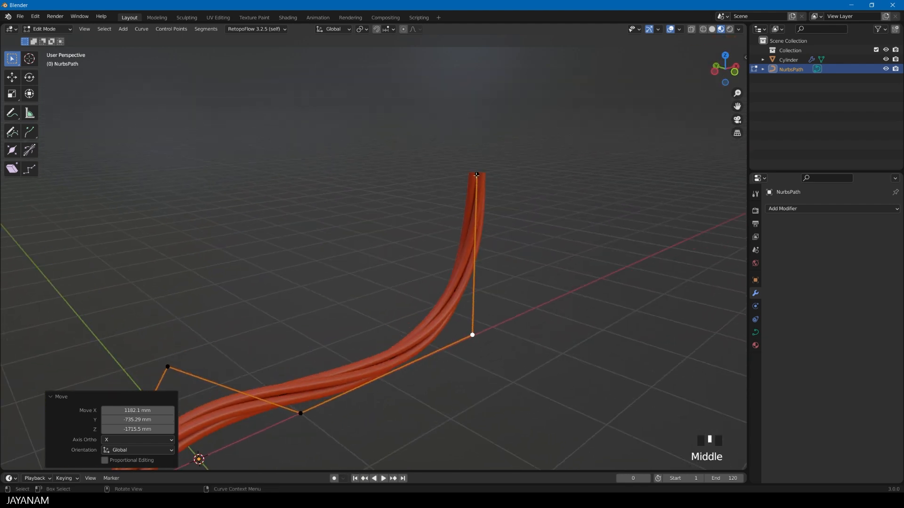
pyautogui.click(476, 175)
pyautogui.press('e')
pyautogui.click(629, 123)
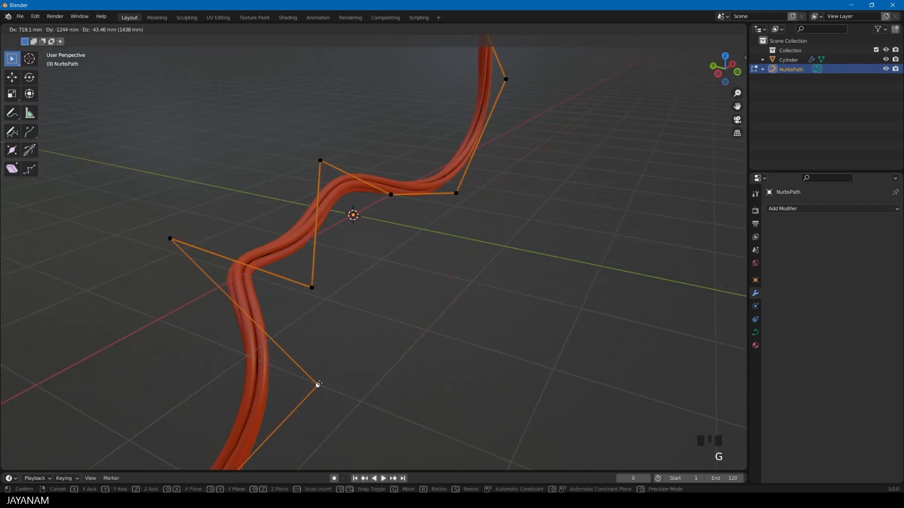
# Move two control points of the extended NurbsPath to reshape the cable's bends
pyautogui.click(317, 384)
pyautogui.click(320, 160)
pyautogui.press('g')
pyautogui.click(302, 107)
pyautogui.click(392, 195)
pyautogui.press('g')
pyautogui.click(424, 267)
# Set the cable's Simple Deform twist angle to 1200° in Object Mode and check the twist along the path
pyautogui.moveTo(425, 267); pyautogui.dragTo(493, 225, button='middle')
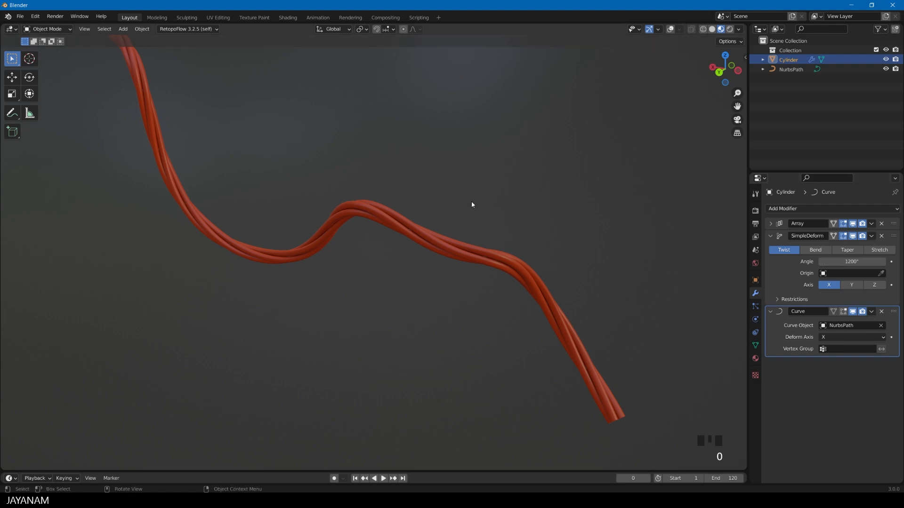
pyautogui.moveTo(473, 204); pyautogui.dragTo(552, 203, button='middle')
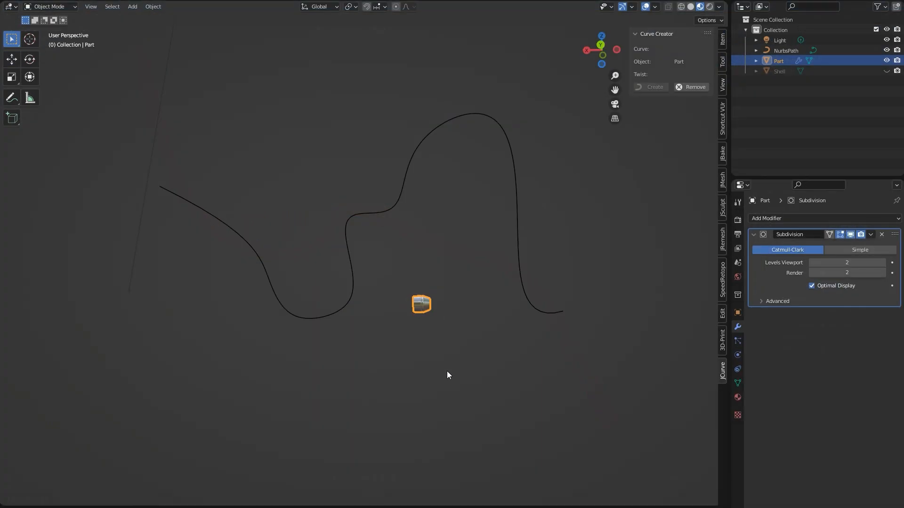
pyautogui.moveTo(372, 115); pyautogui.dragTo(448, 356)
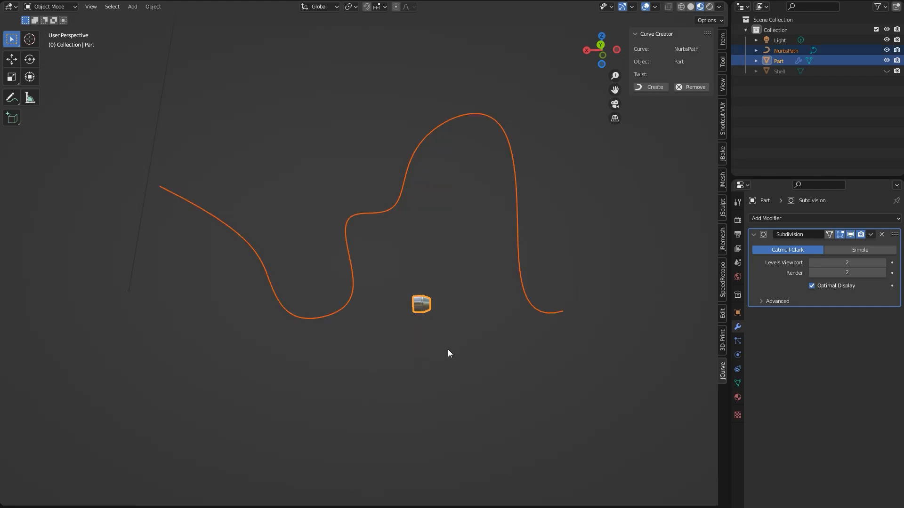
# Generate the metal Part segments along NurbsPath with Curve Creator, and select the path
pyautogui.click(653, 86)
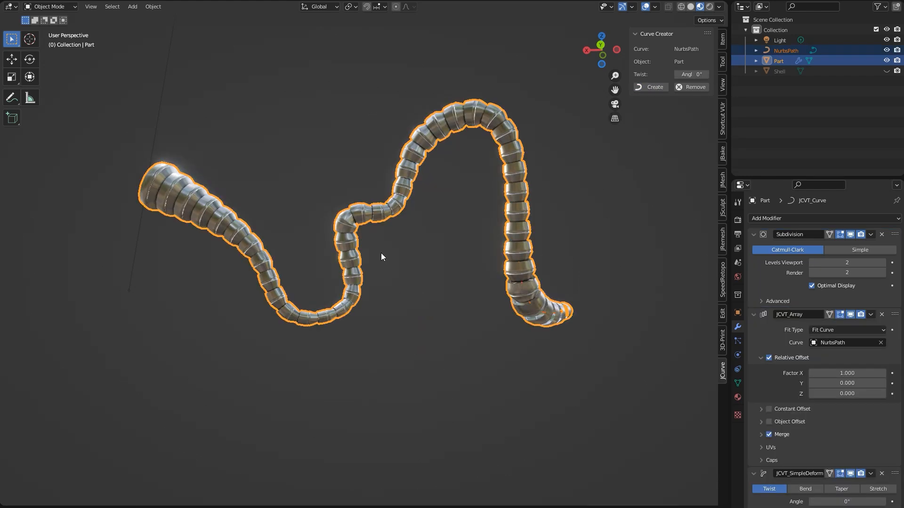
pyautogui.click(781, 51)
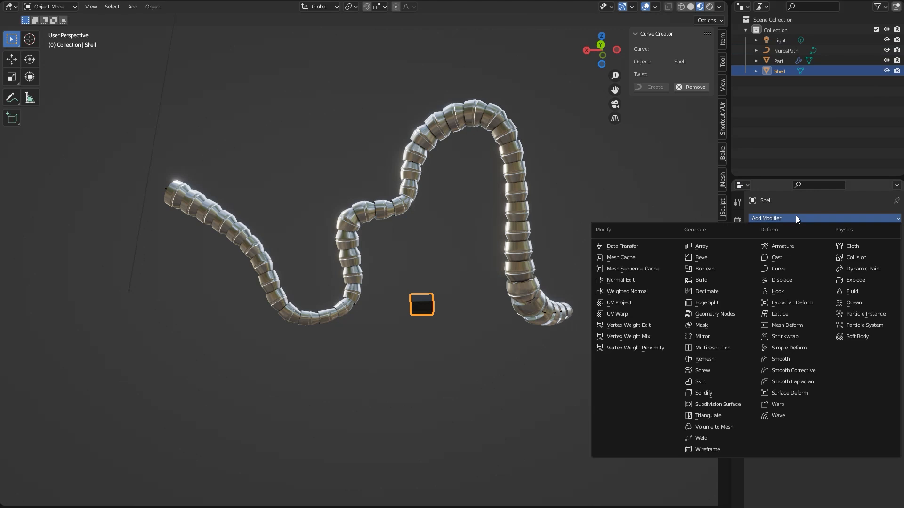
# Add a Wireframe modifier to the Shell object and generate the shell along NurbsPath with Curve Creator
pyautogui.click(705, 451)
pyautogui.click(486, 345)
pyautogui.click(422, 304)
pyautogui.keyDown('ctrl'); pyautogui.click(779, 50); pyautogui.keyUp('ctrl')
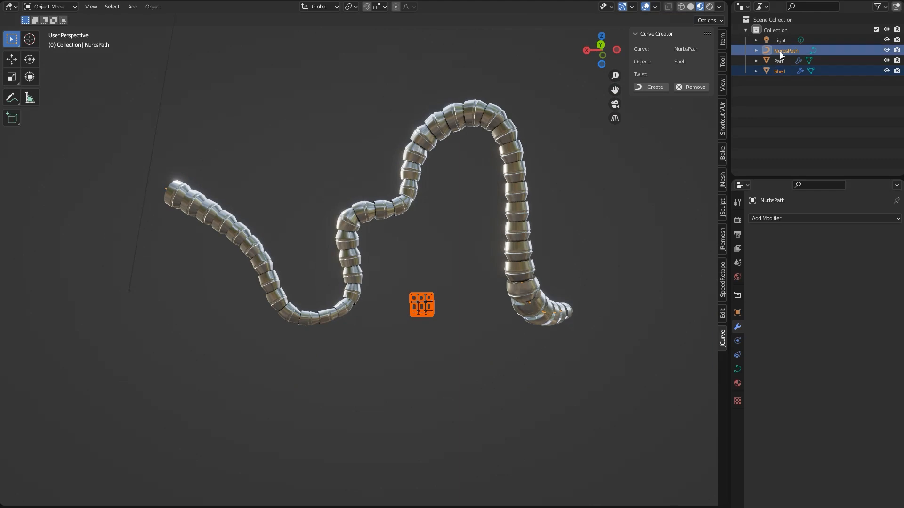
pyautogui.click(654, 86)
pyautogui.click(415, 284)
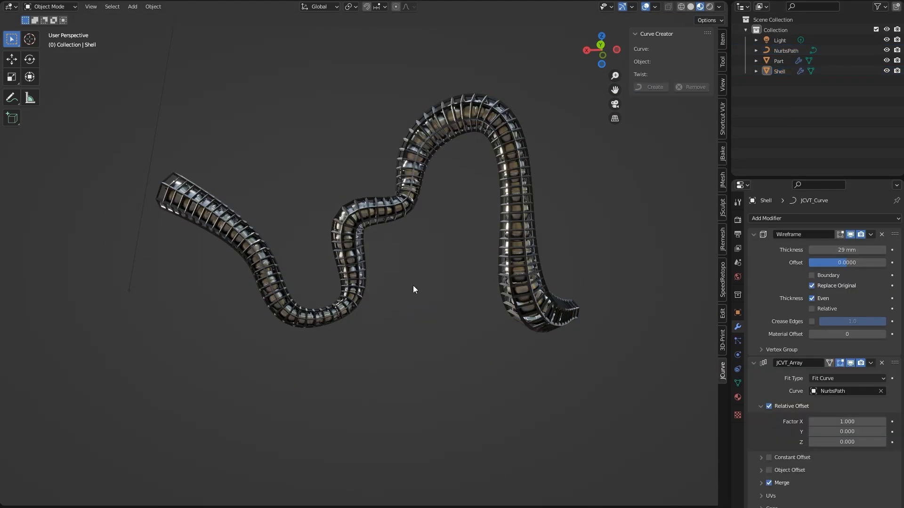
pyautogui.moveTo(405, 292); pyautogui.dragTo(485, 310, button='middle')
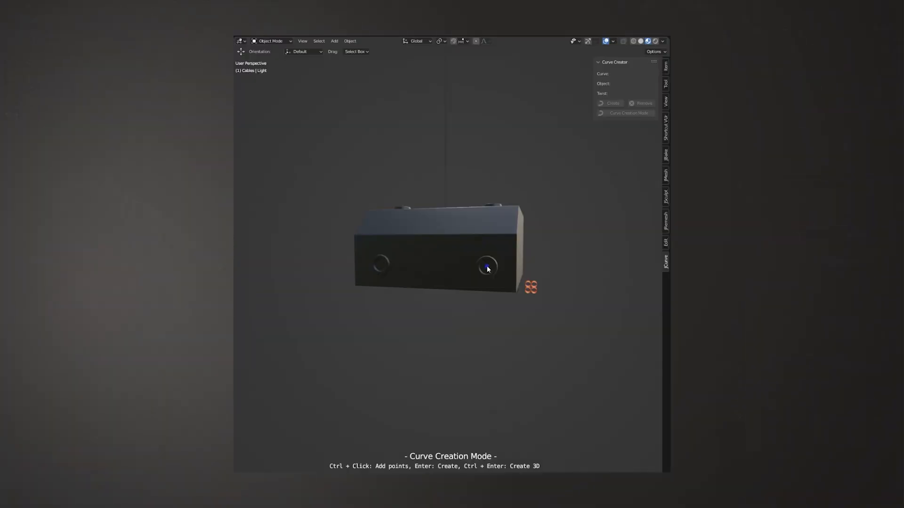
pyautogui.moveTo(487, 269); pyautogui.dragTo(462, 288, button='middle')
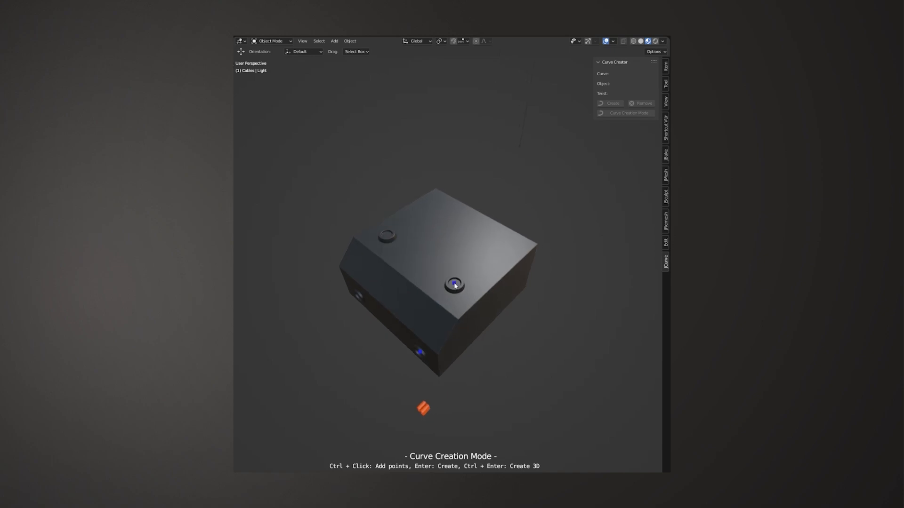
# Create two curves in Curve Creation Mode, each joining a front socket of the box to the top socket above it
pyautogui.press('Return')
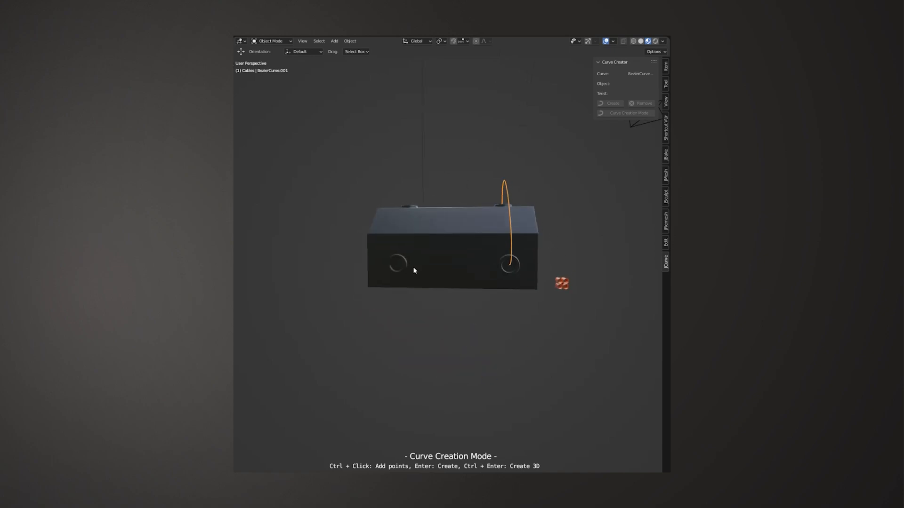
pyautogui.keyDown('ctrl'); pyautogui.click(398, 267); pyautogui.keyUp('ctrl')
pyautogui.moveTo(442, 172); pyautogui.dragTo(393, 269, button='middle')
pyautogui.keyDown('ctrl'); pyautogui.click(391, 258); pyautogui.keyUp('ctrl')
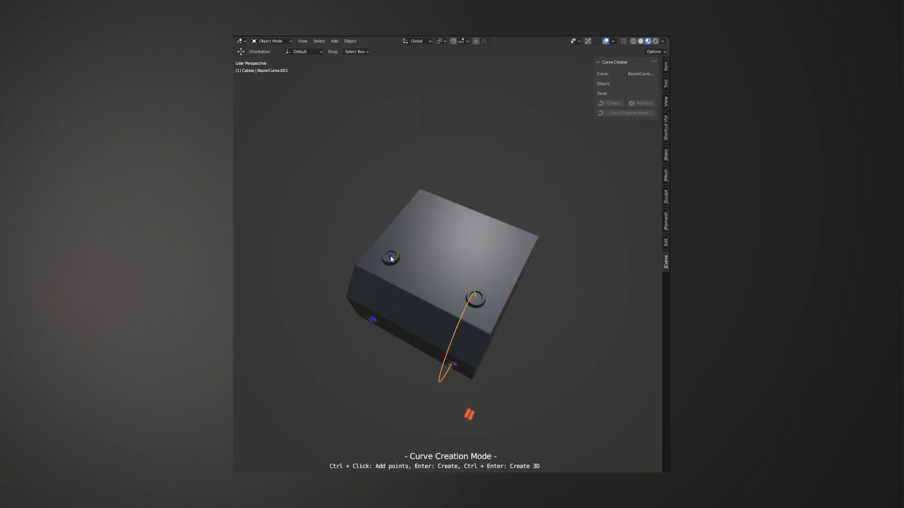
pyautogui.press('Return')
pyautogui.moveTo(534, 272); pyautogui.dragTo(514, 225, button='middle')
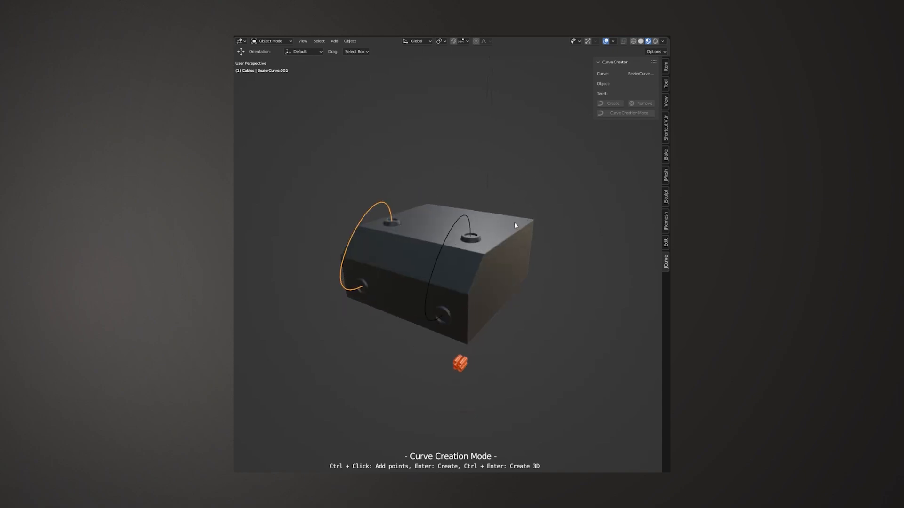
# Generate twisted cables along both socket curves from the small orange-red cable piece with Curve Creator
pyautogui.keyDown('shift'); pyautogui.click(441, 249); pyautogui.keyUp('shift')
pyautogui.keyDown('shift'); pyautogui.click(461, 363); pyautogui.keyUp('shift')
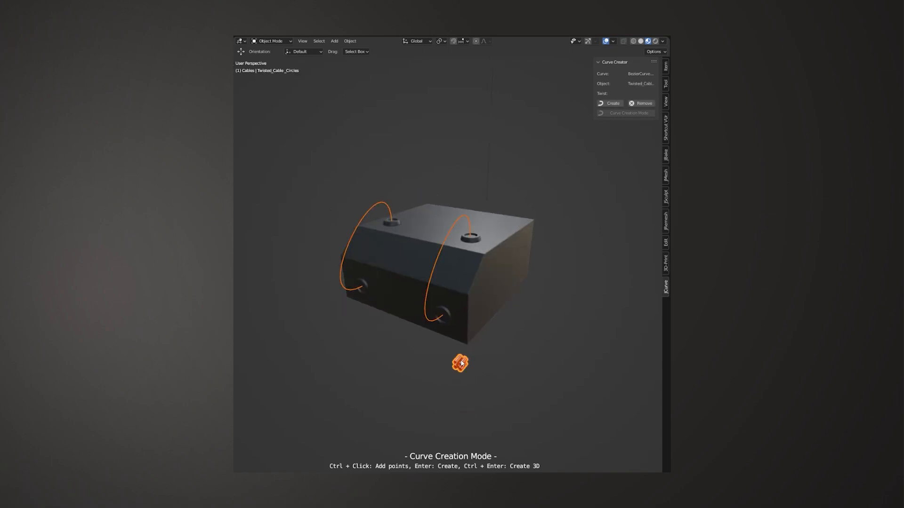
pyautogui.click(607, 104)
pyautogui.click(556, 280)
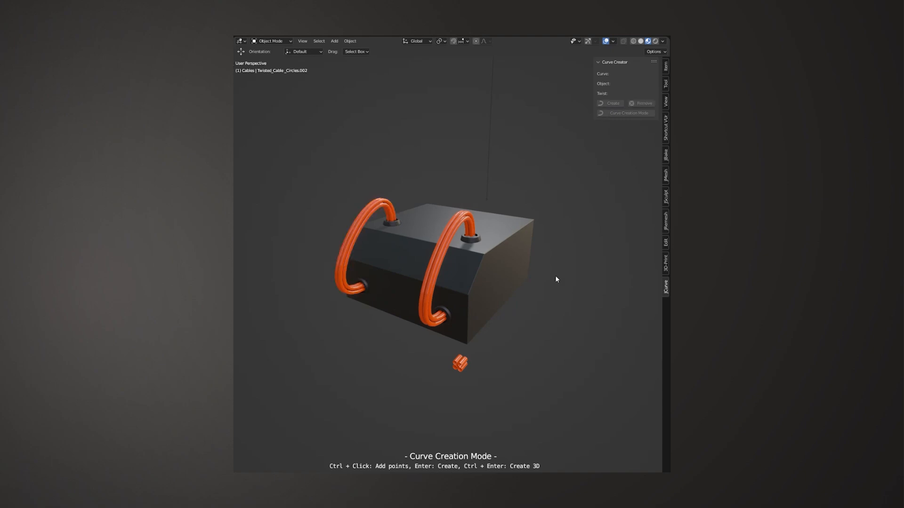
# Select the generated cable between the nearer pair of sockets and increase its twist angle
pyautogui.click(441, 257)
pyautogui.moveTo(642, 93); pyautogui.dragTo(711, 94)
pyautogui.click(375, 154)
pyautogui.moveTo(374, 155); pyautogui.dragTo(367, 146, button='middle')
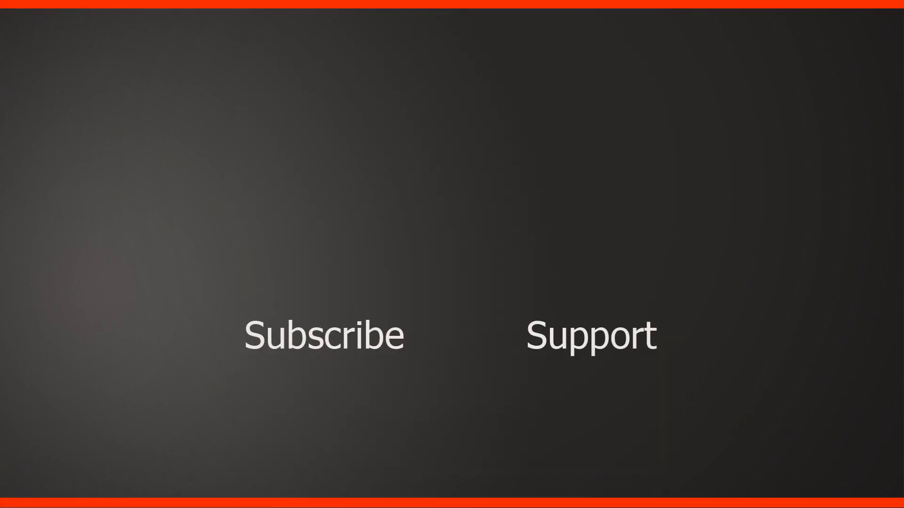